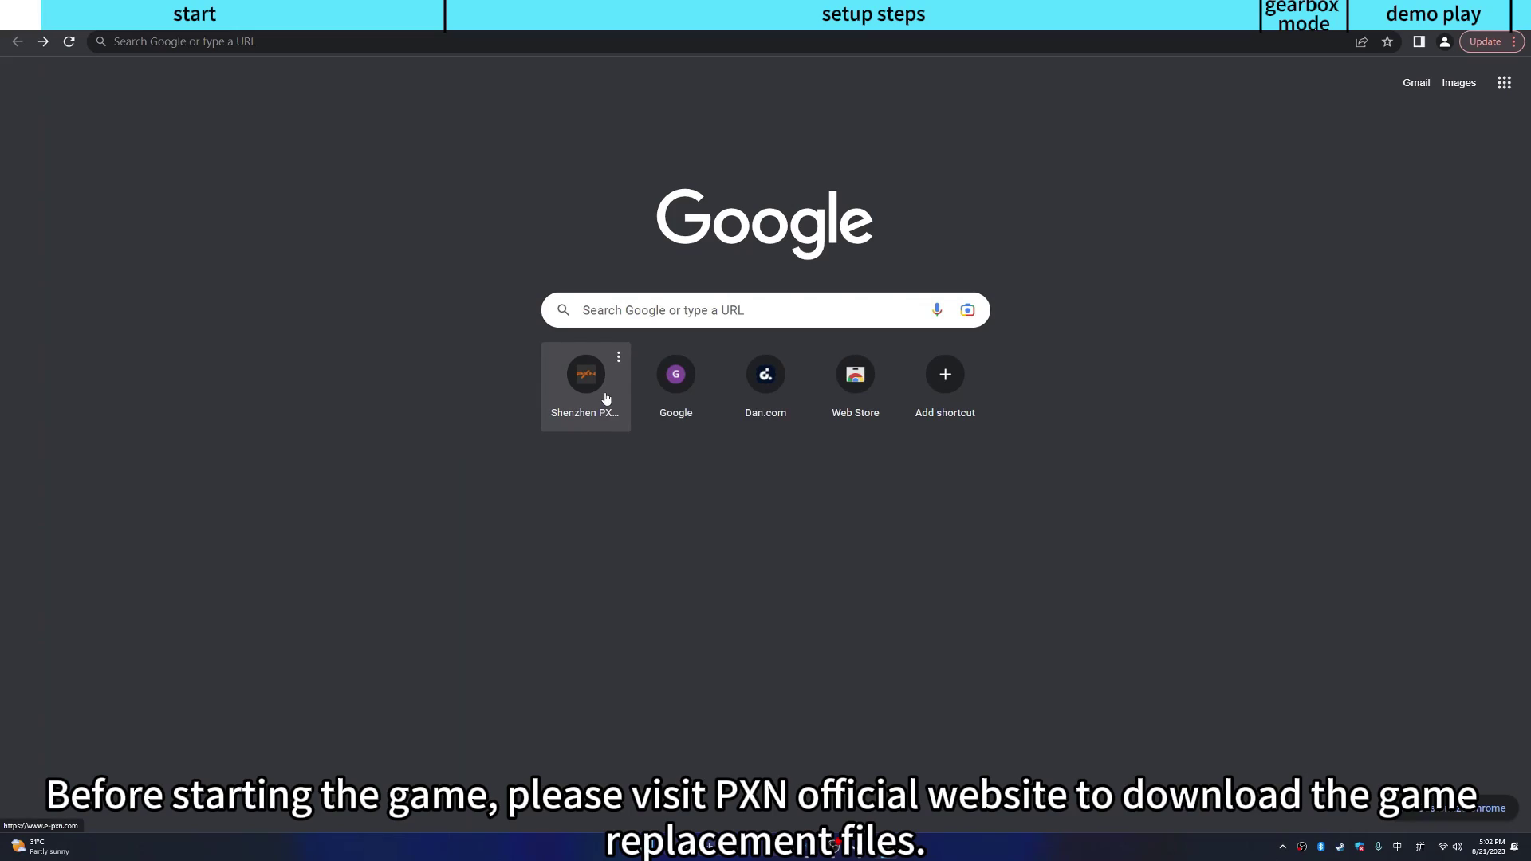
# - On e-pxn.com, go to Support > Tools and download the V10 DIRT2.0 replacement files
pyautogui.click(605, 398)
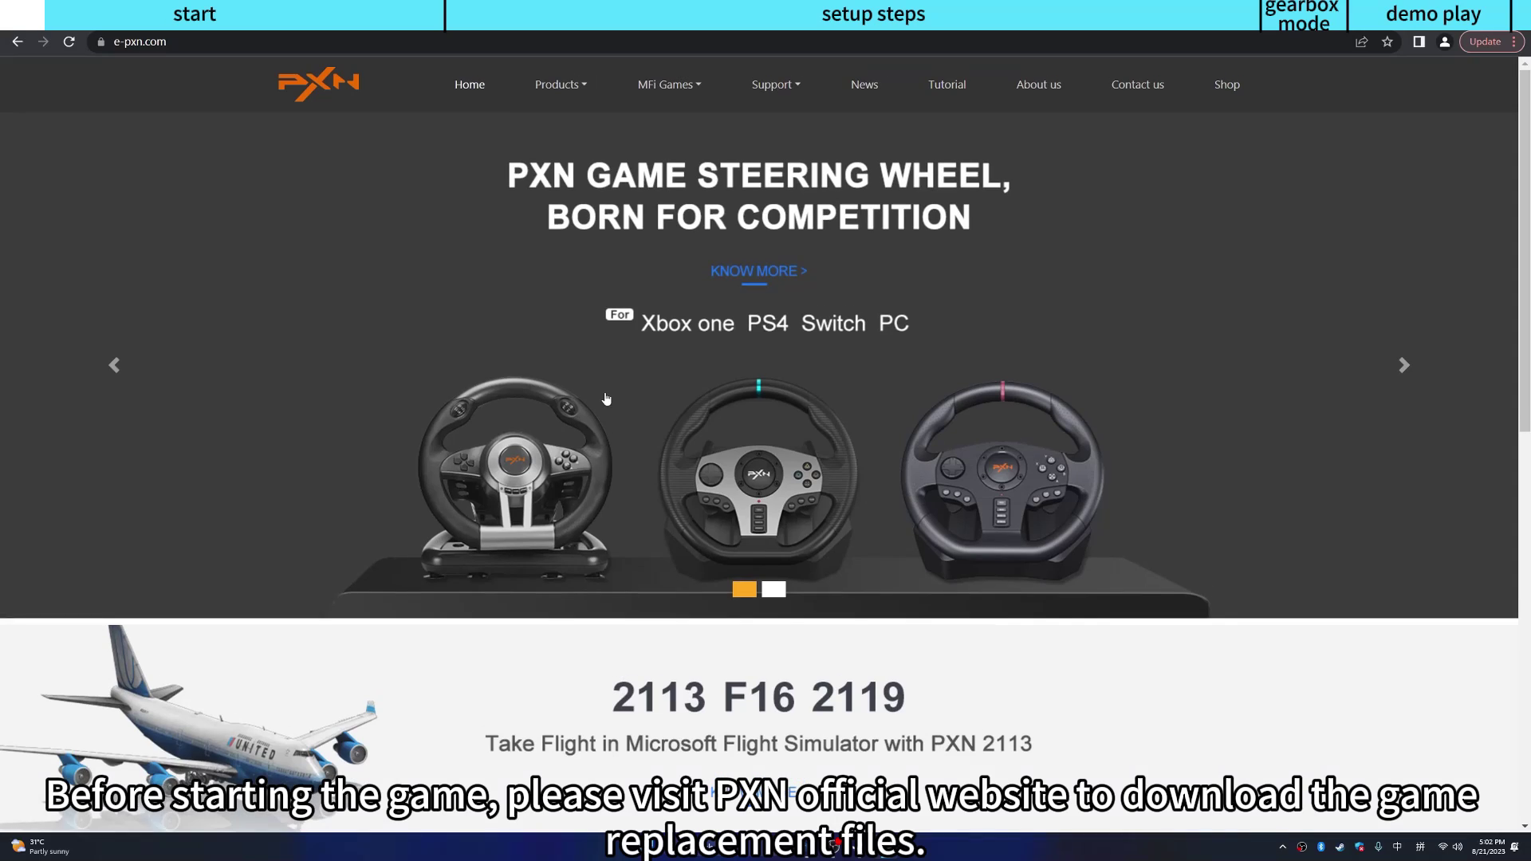
pyautogui.click(771, 89)
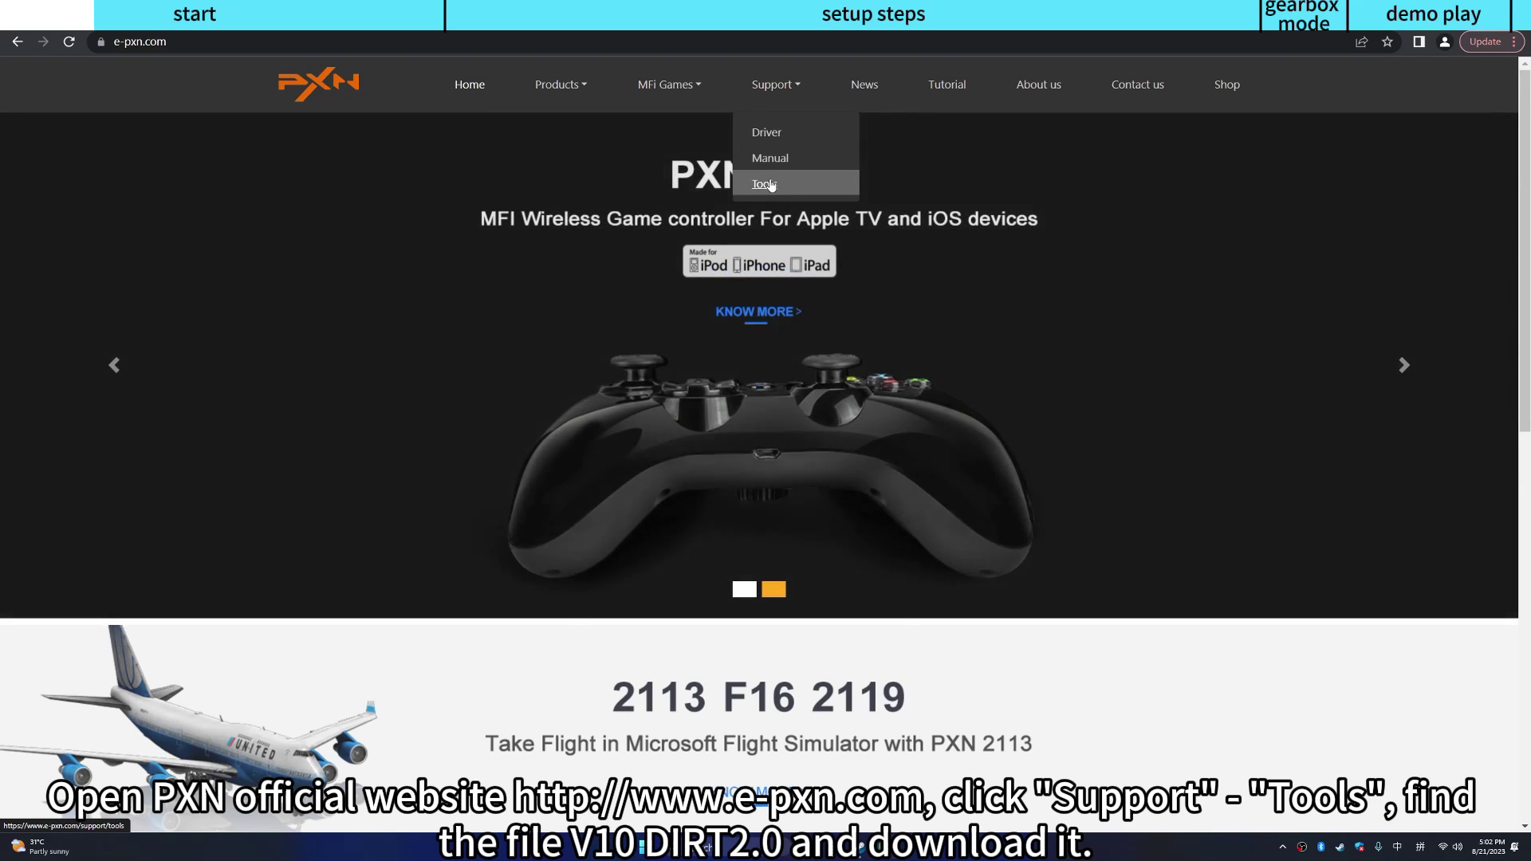
pyautogui.click(768, 184)
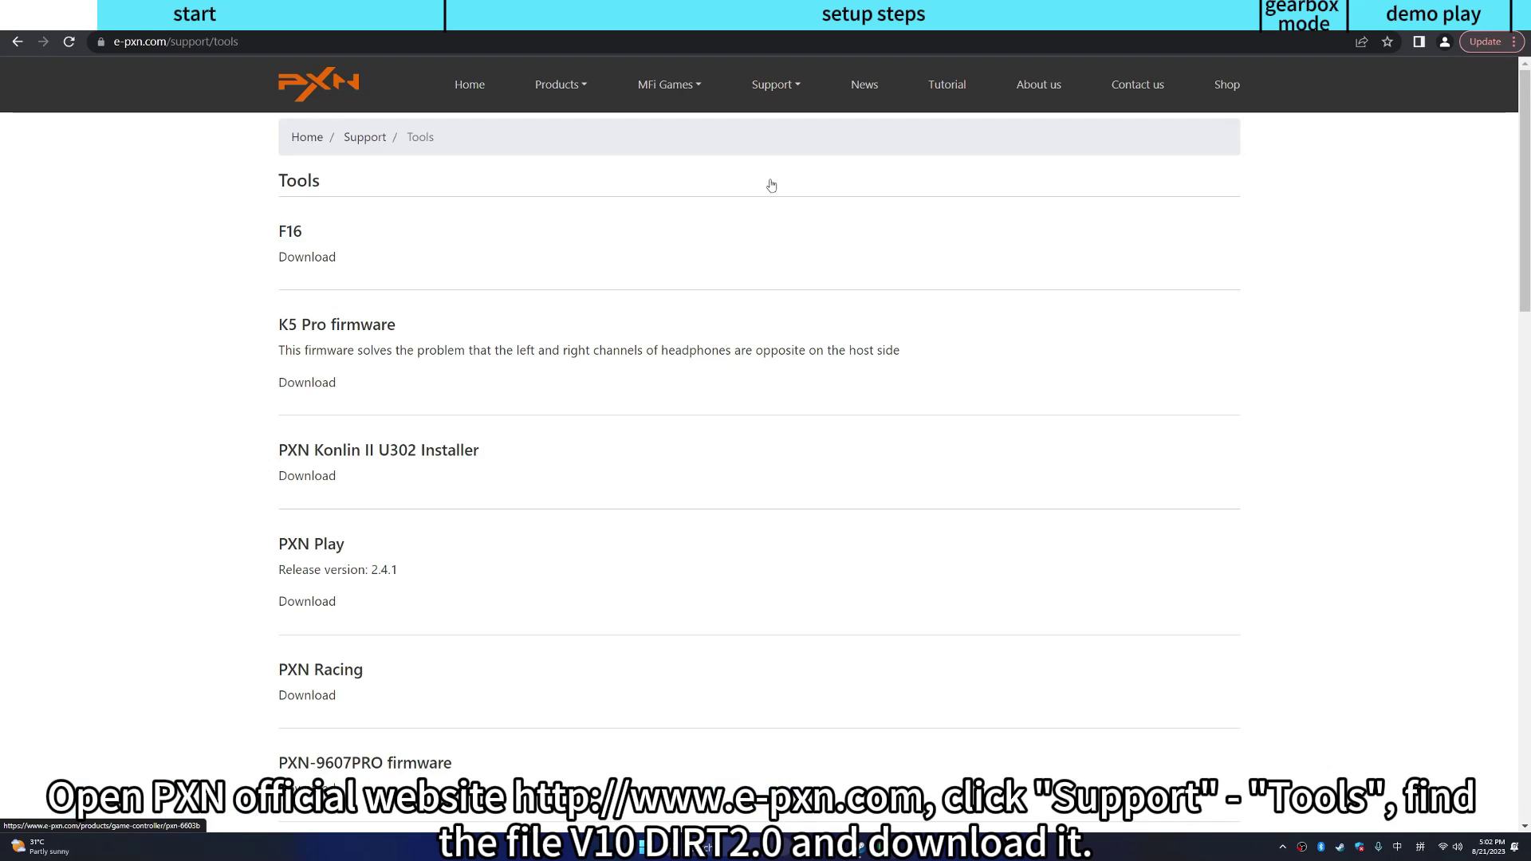
pyautogui.scroll(-18, 611, 375)
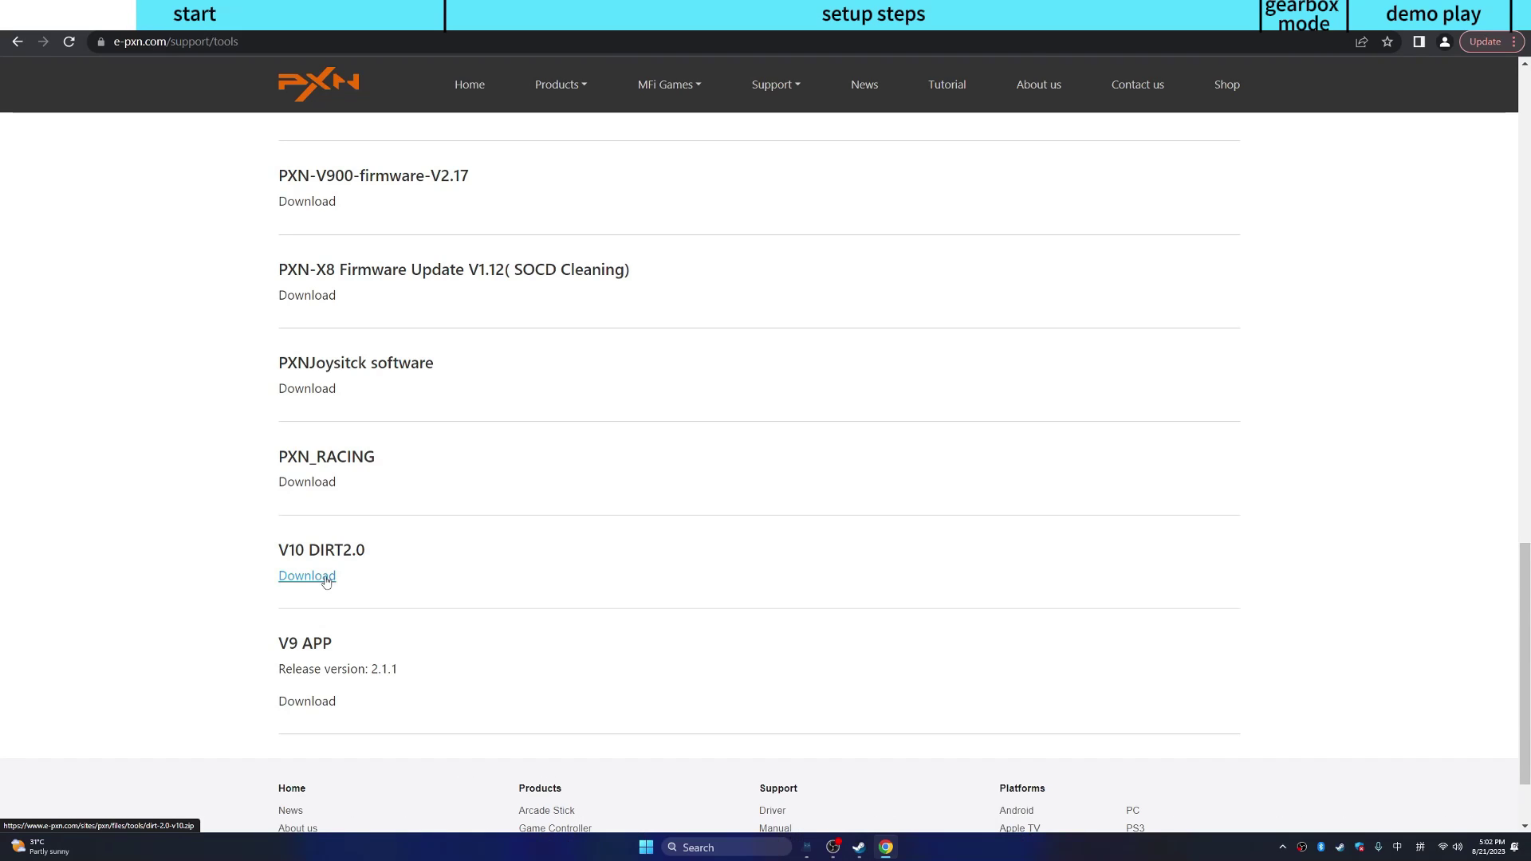
pyautogui.click(326, 578)
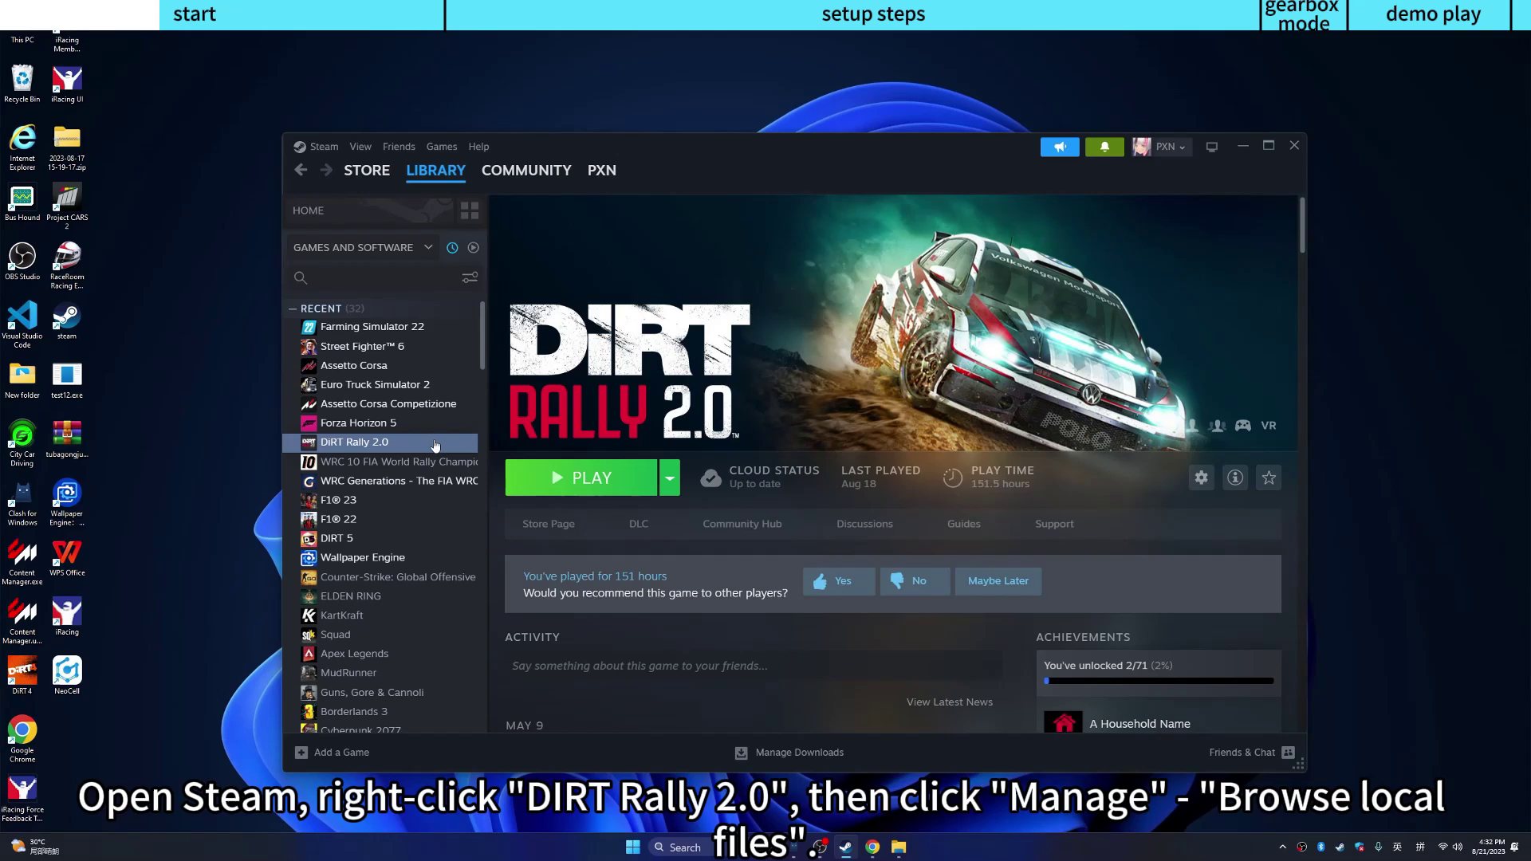
# - Use Manage > Browse local files on DiRT Rally 2.0 in the Steam library
pyautogui.rightClick(436, 445)
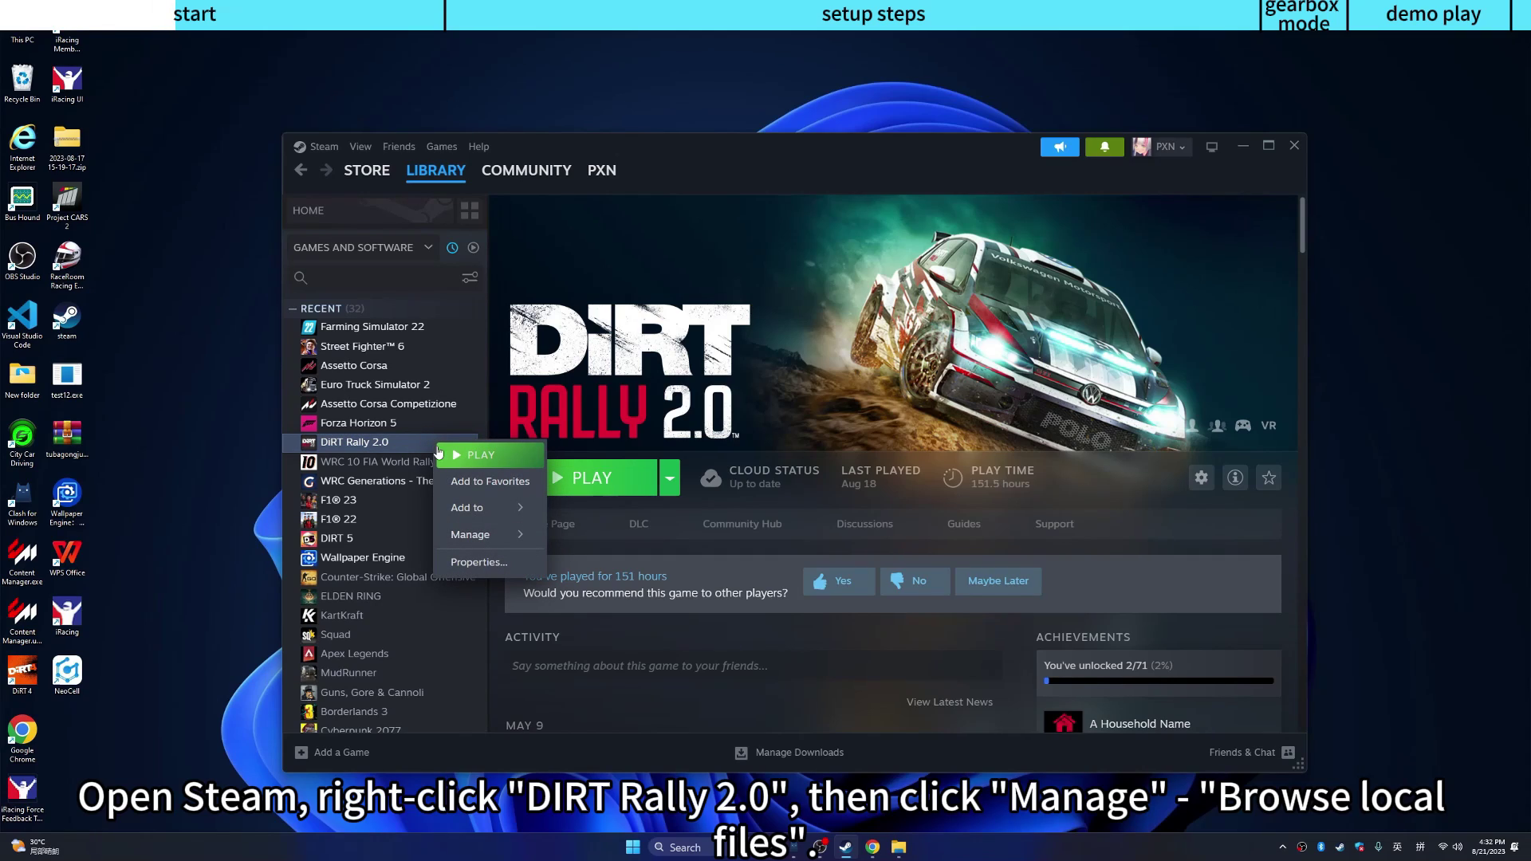
pyautogui.moveTo(492, 546)
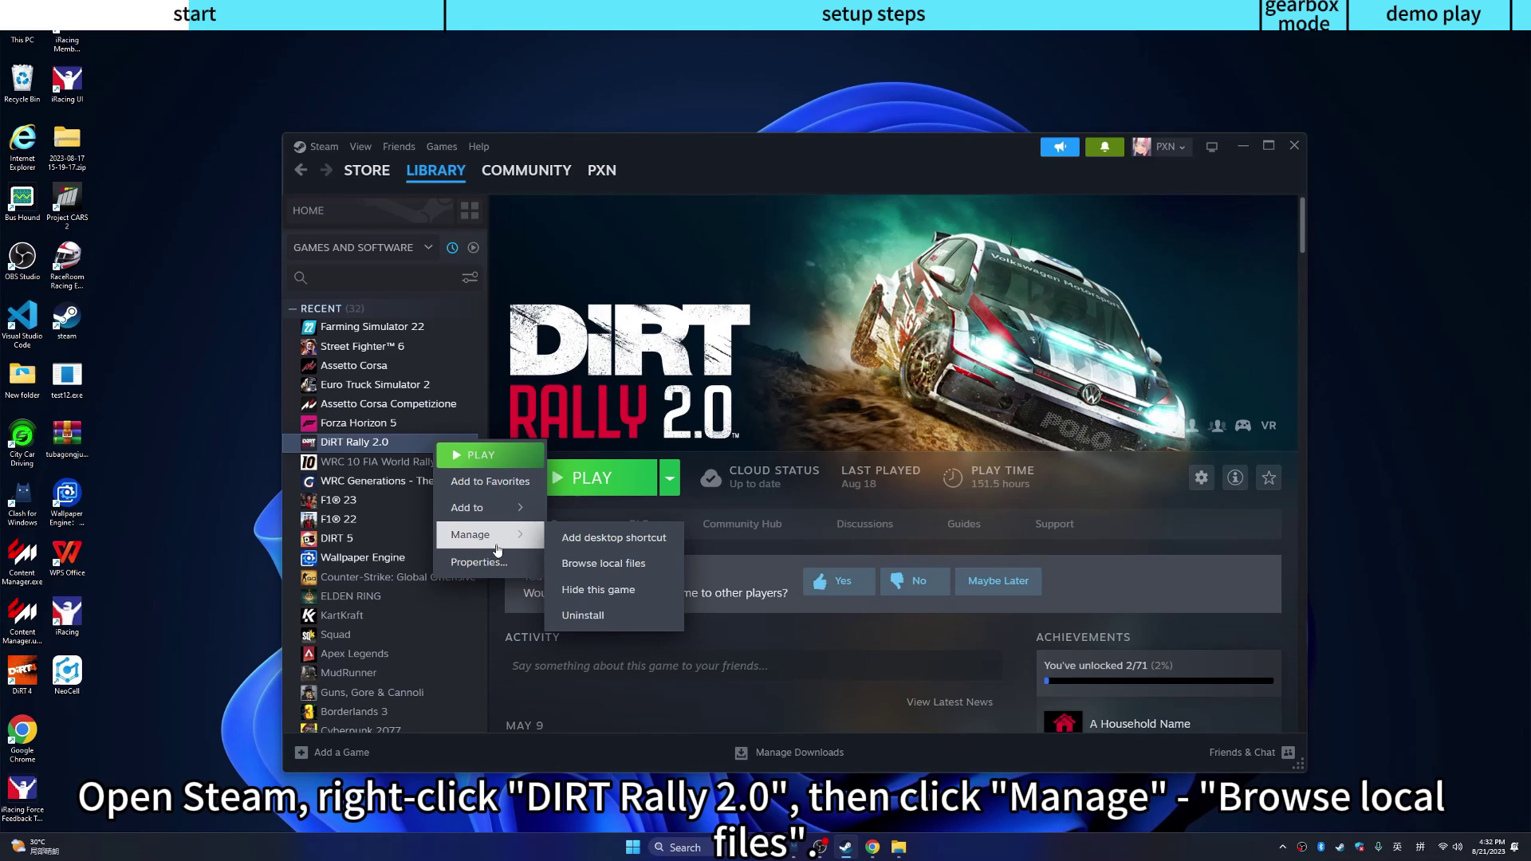
pyautogui.click(588, 566)
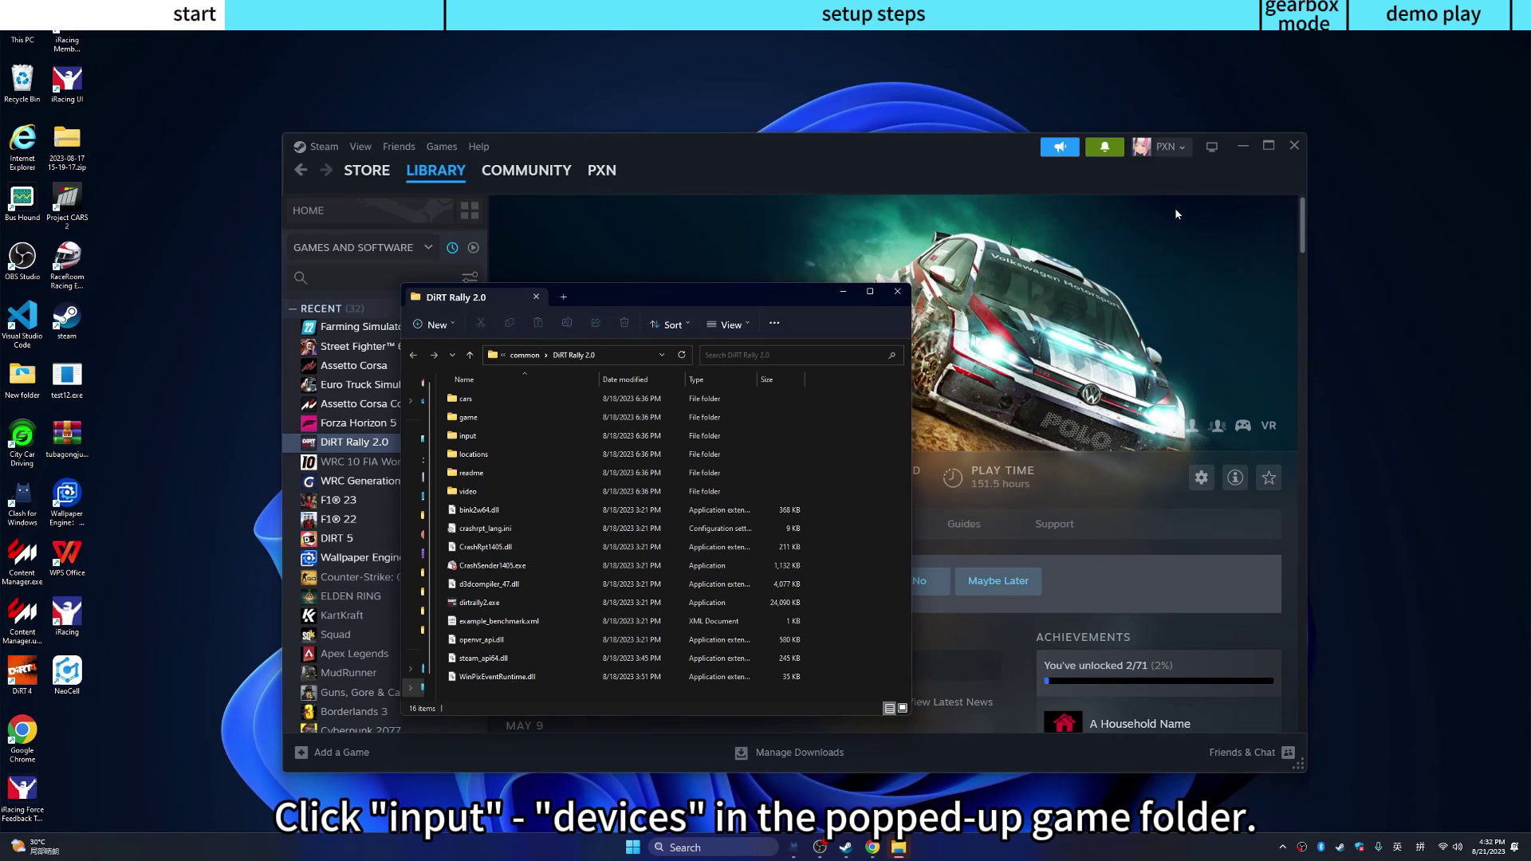
# - Drag device_defines.xml from the zip into input\devices, overwriting the existing file
pyautogui.doubleClick(488, 436)
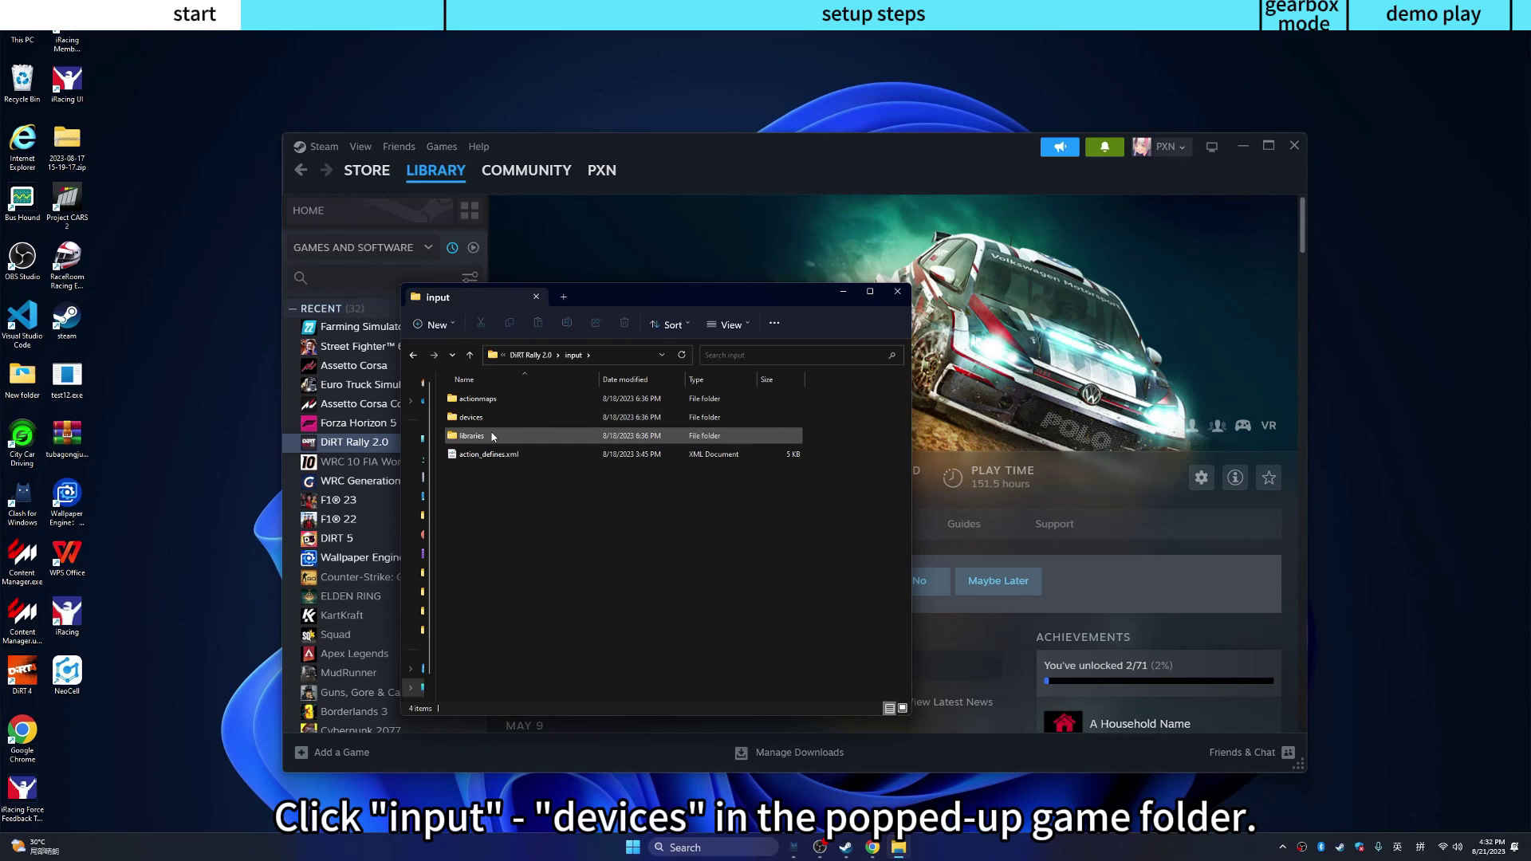
pyautogui.doubleClick(493, 419)
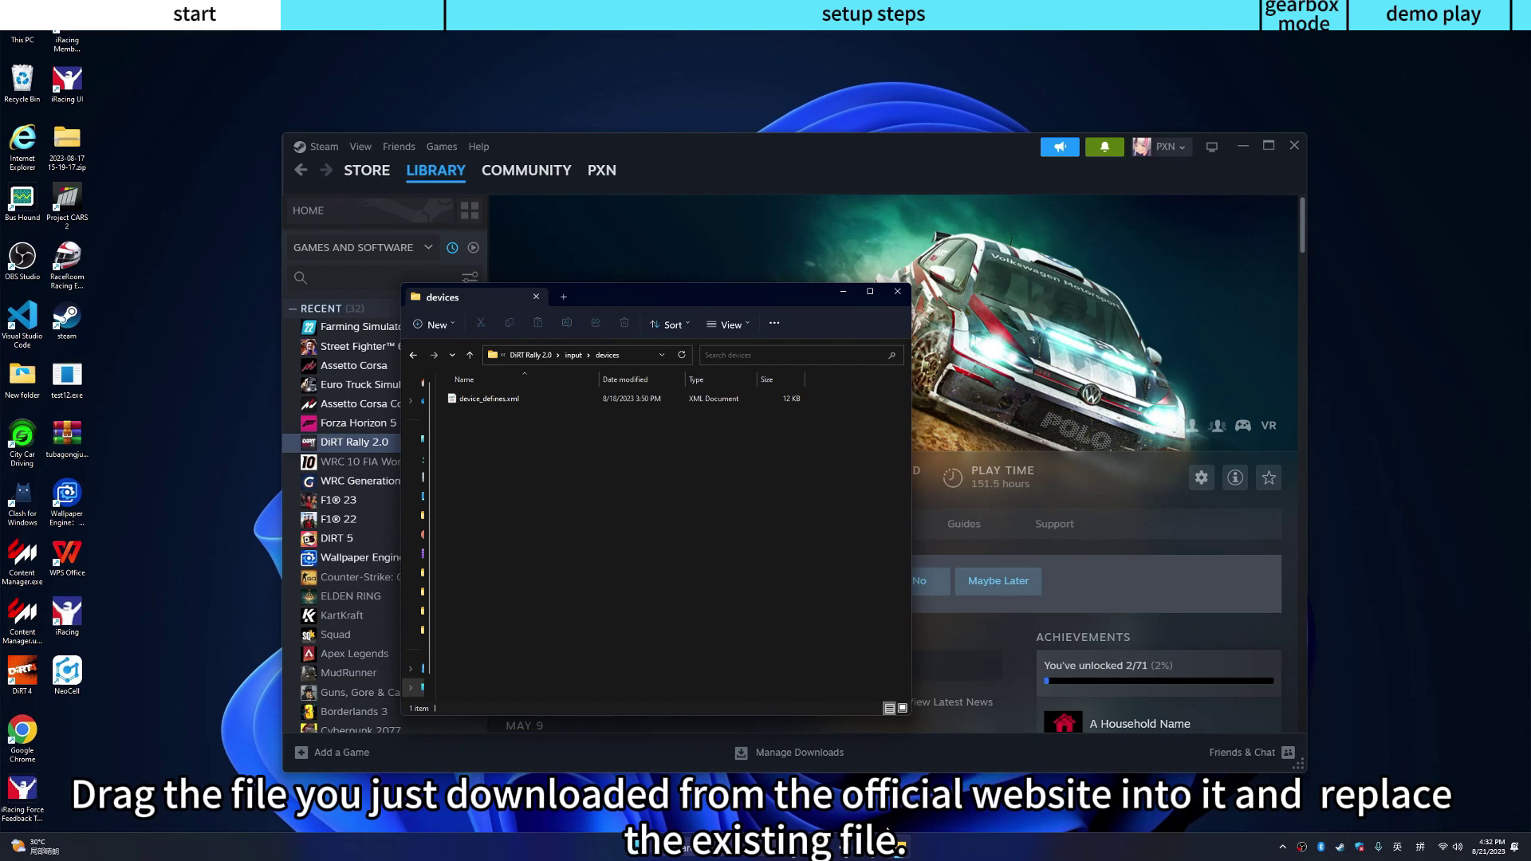
pyautogui.click(893, 778)
pyautogui.moveTo(686, 281); pyautogui.dragTo(1211, 294)
pyautogui.click(996, 398)
pyautogui.moveTo(999, 403); pyautogui.dragTo(578, 512)
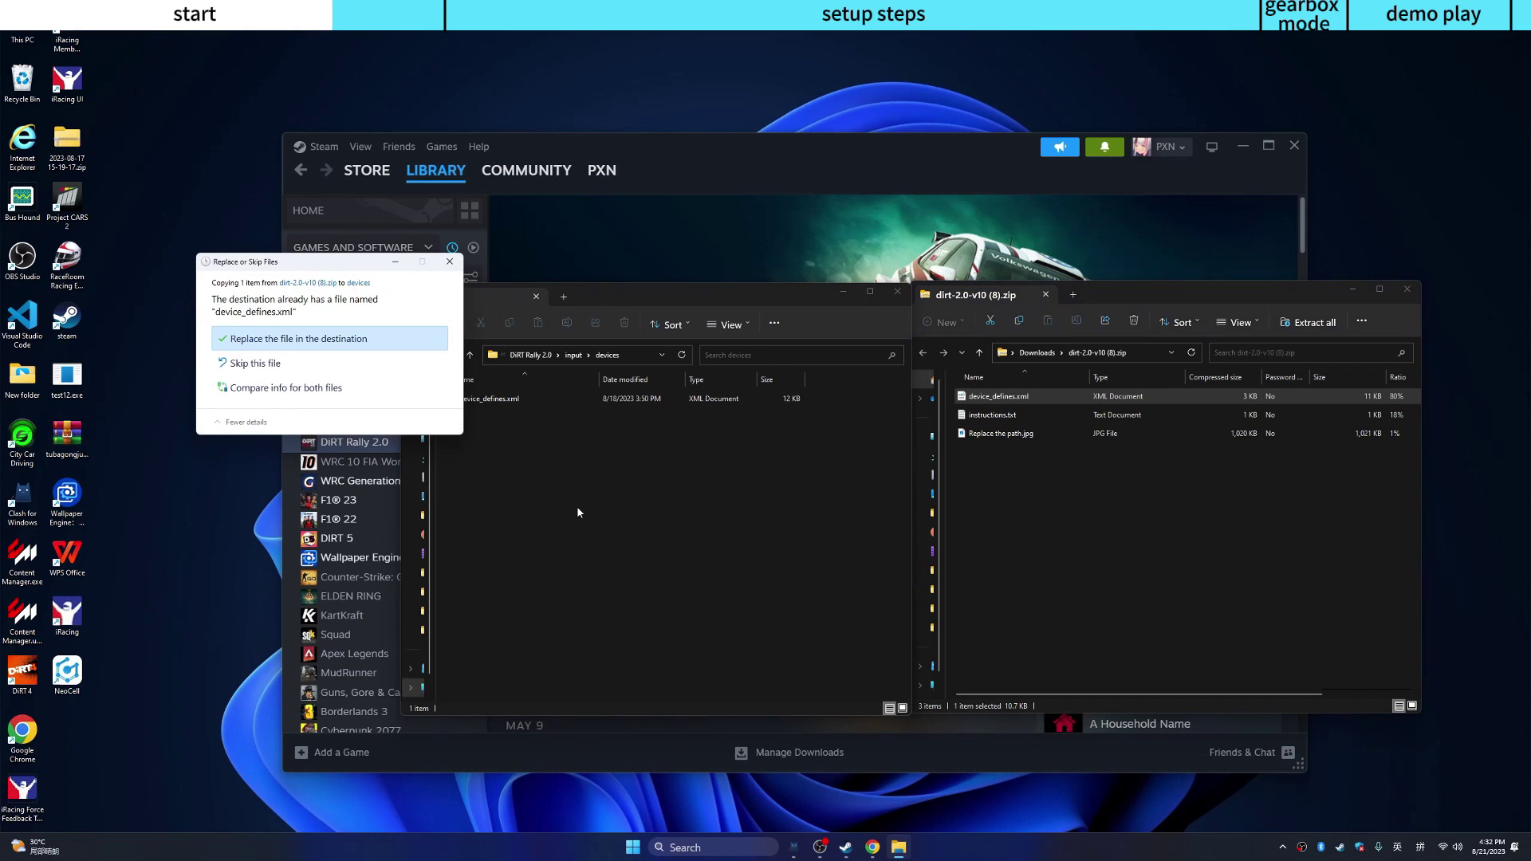
pyautogui.click(330, 340)
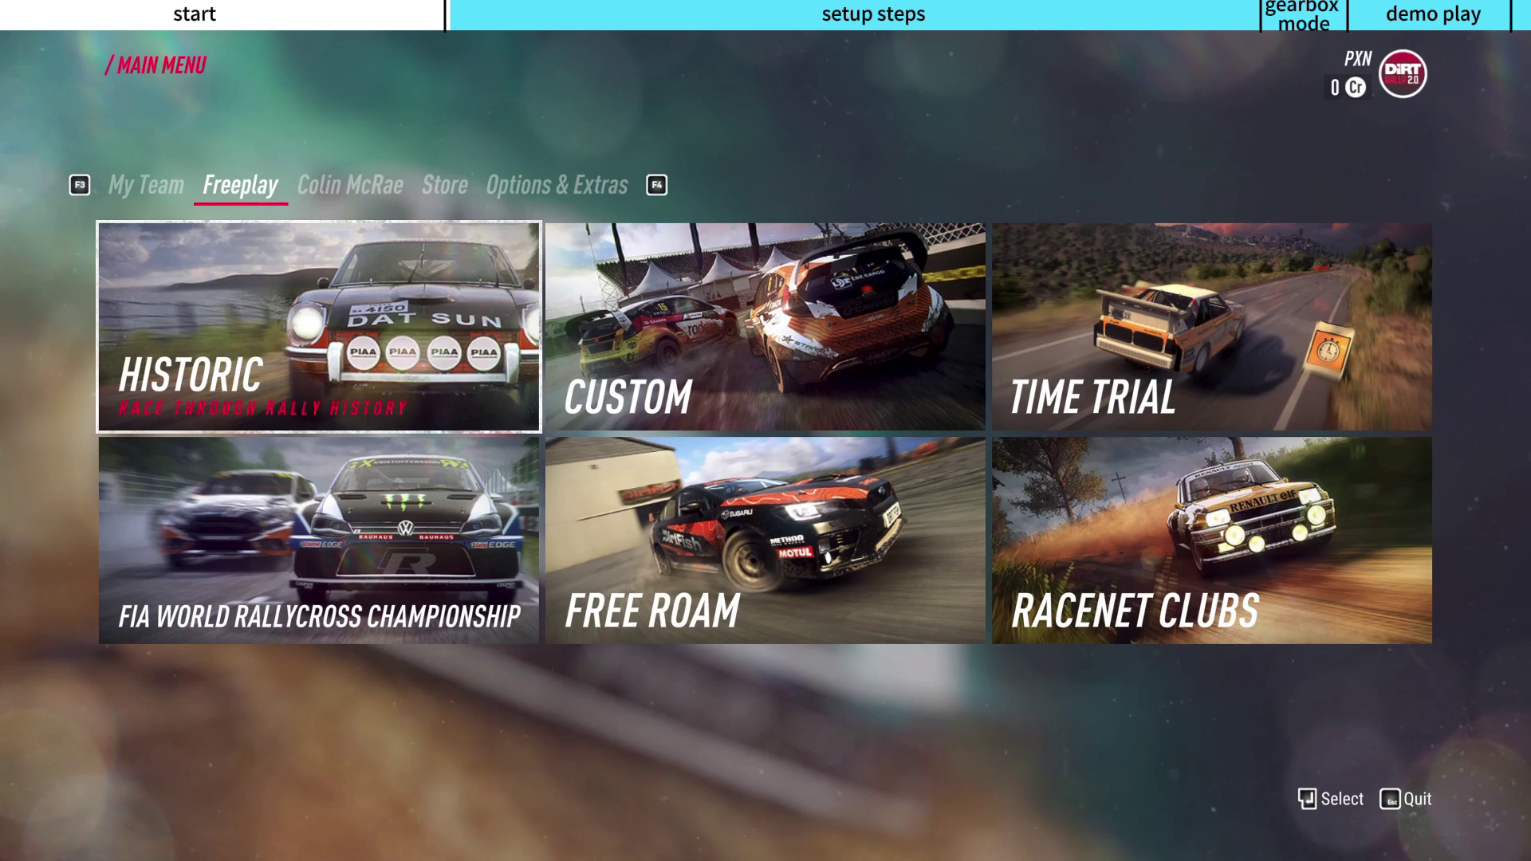
# - Go to Options & Extras > Input and edit the V9GEN2 Steering Wheel's bindings
pyautogui.press('F4')
pyautogui.press('F4')
pyautogui.press('F4')
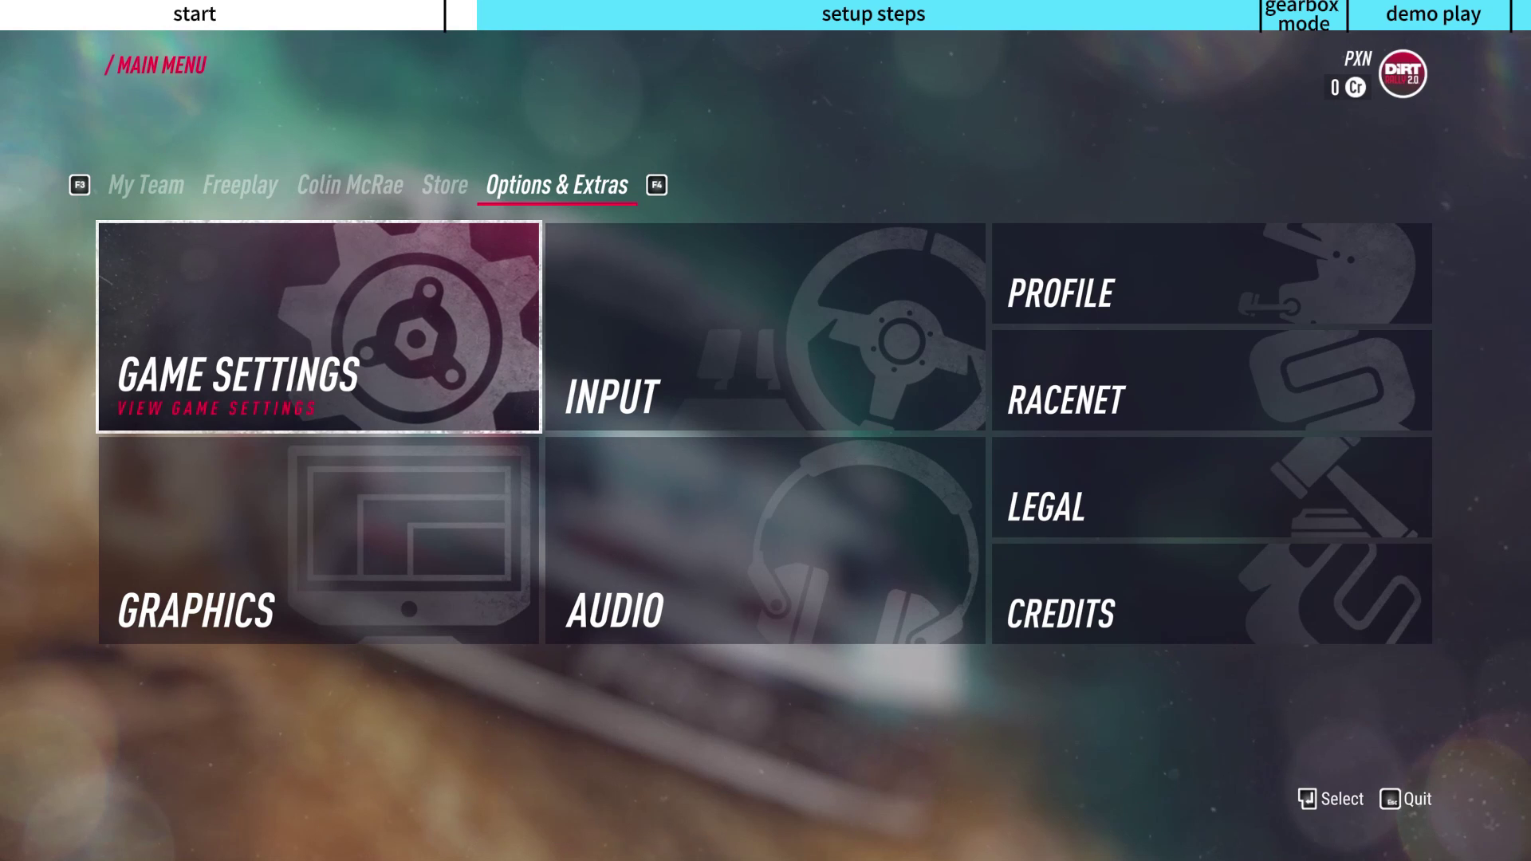
pyautogui.press('Right')
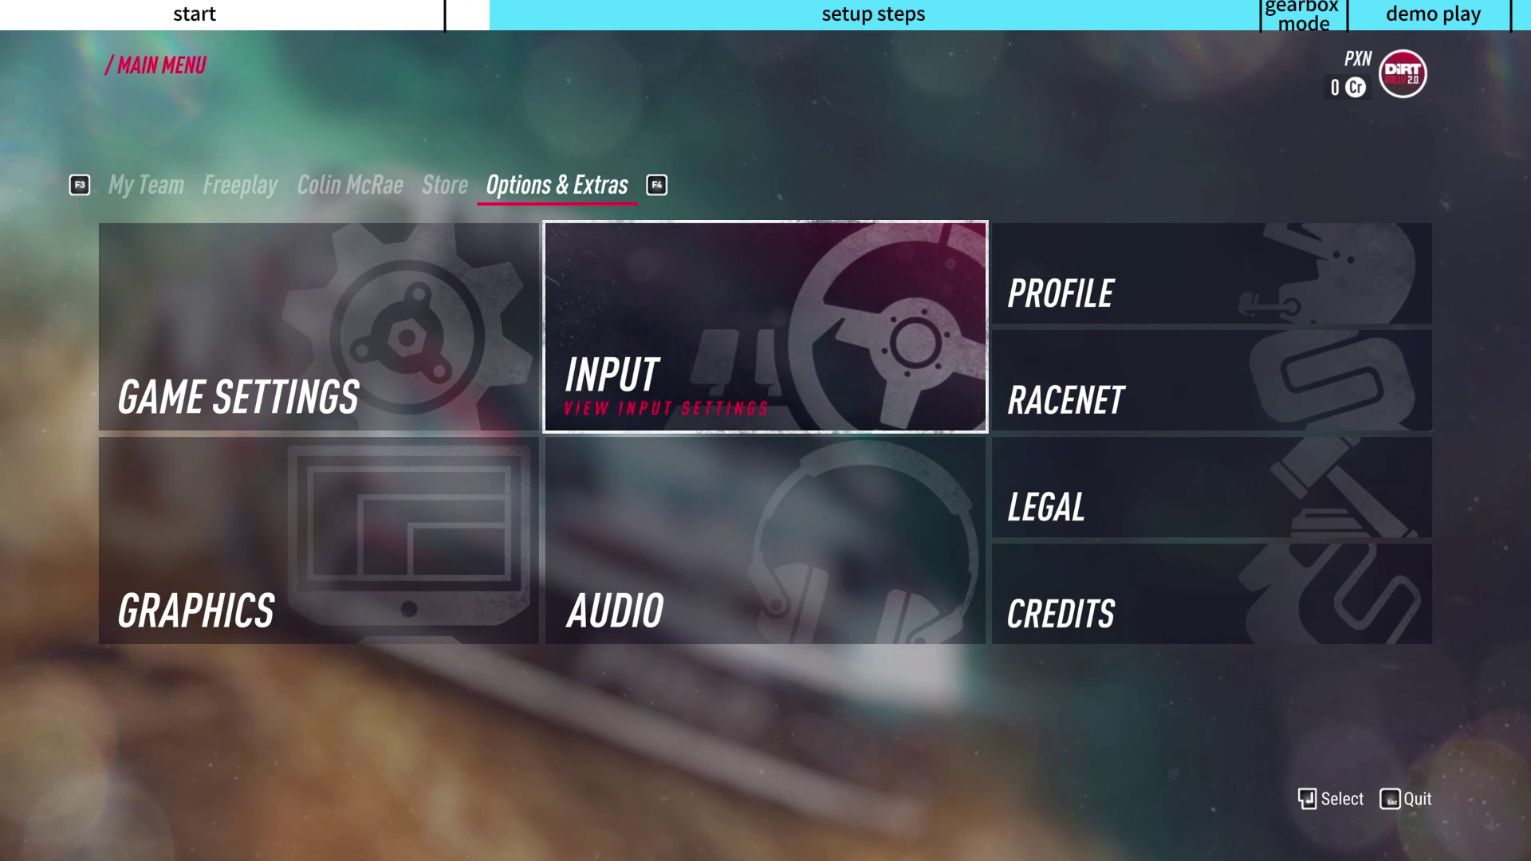
pyautogui.press('Return')
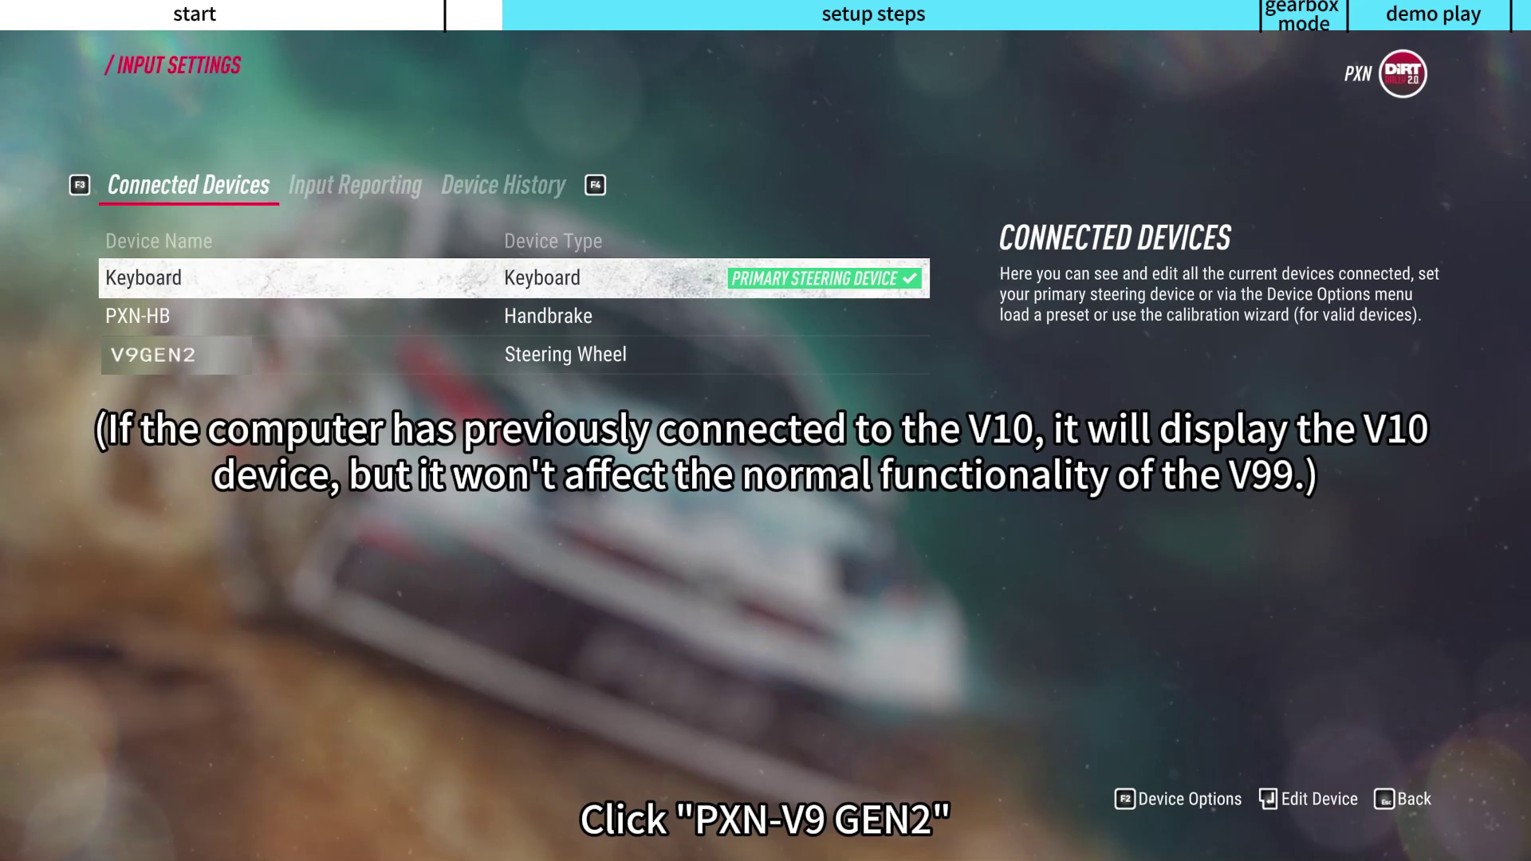
pyautogui.press('Down')
pyautogui.press('Down')
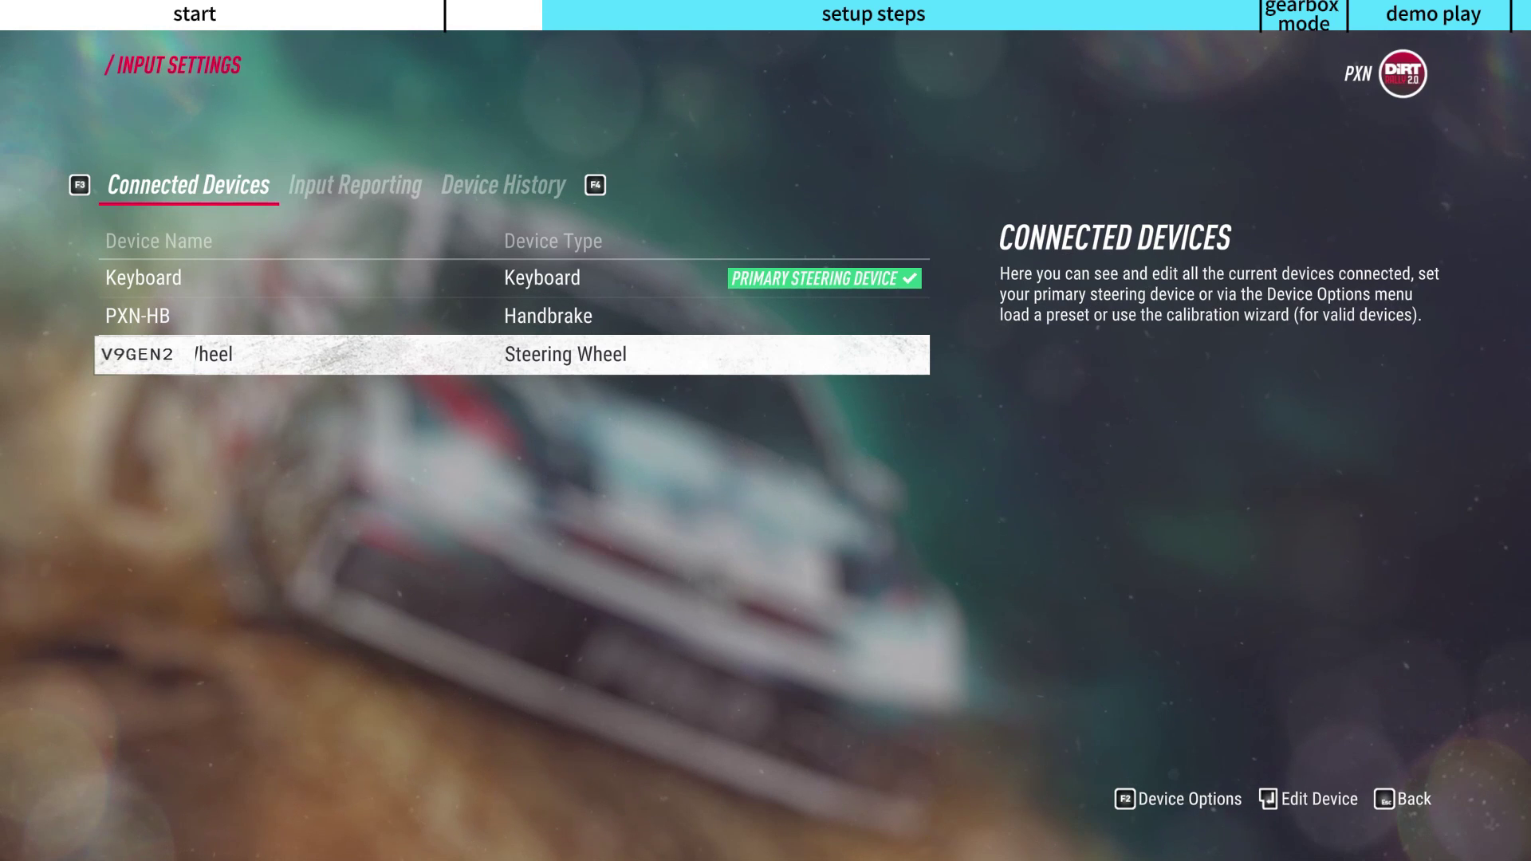
pyautogui.press('Return')
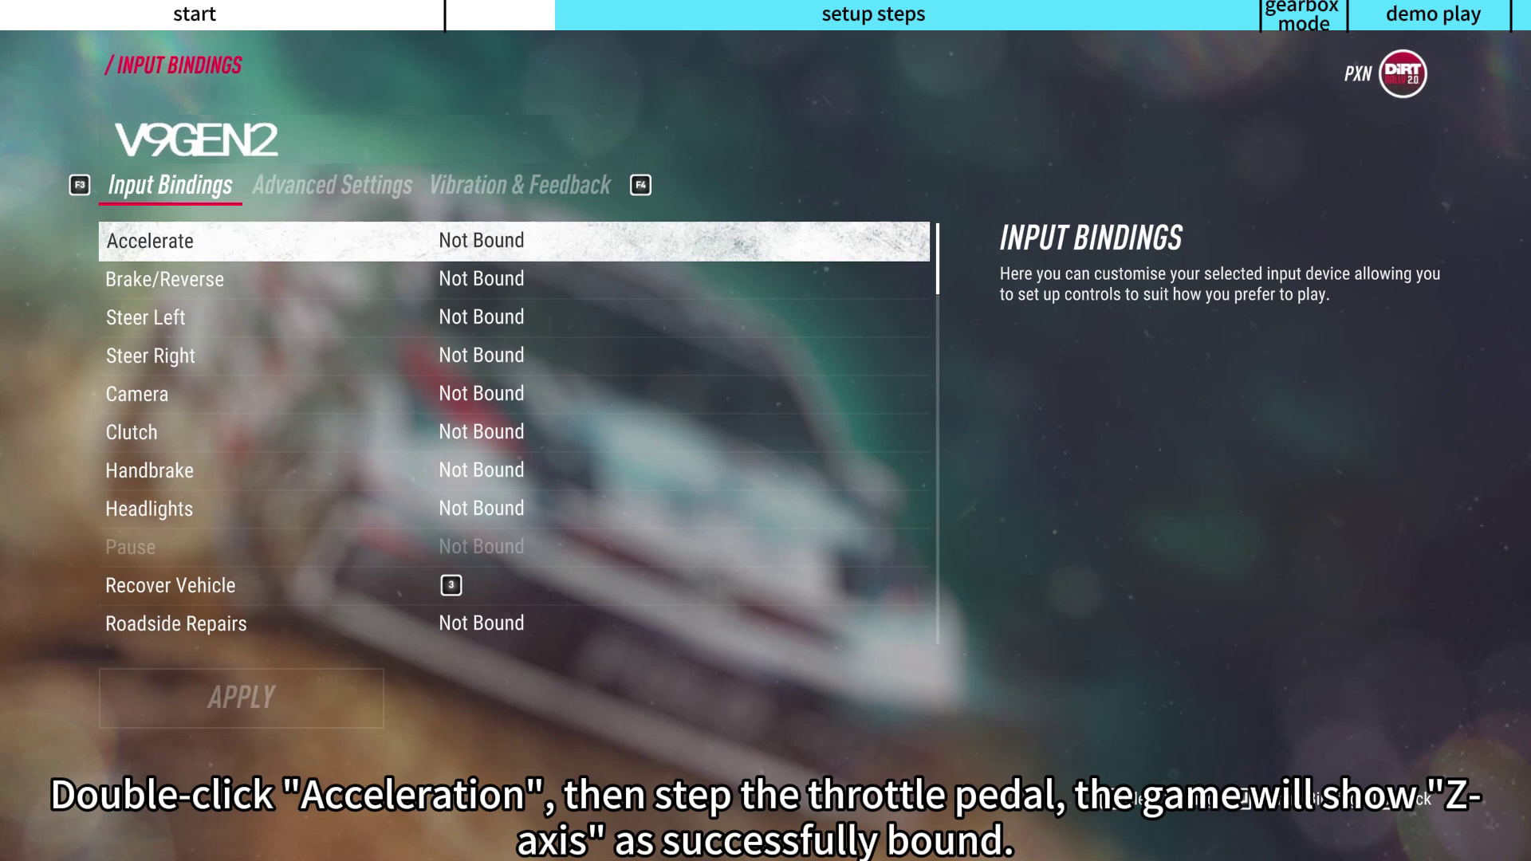
# - Map the throttle pedal (Z-axis) to Accelerate and the brake pedal (Z-rotation) to Brake/Reverse
pyautogui.press('Return')
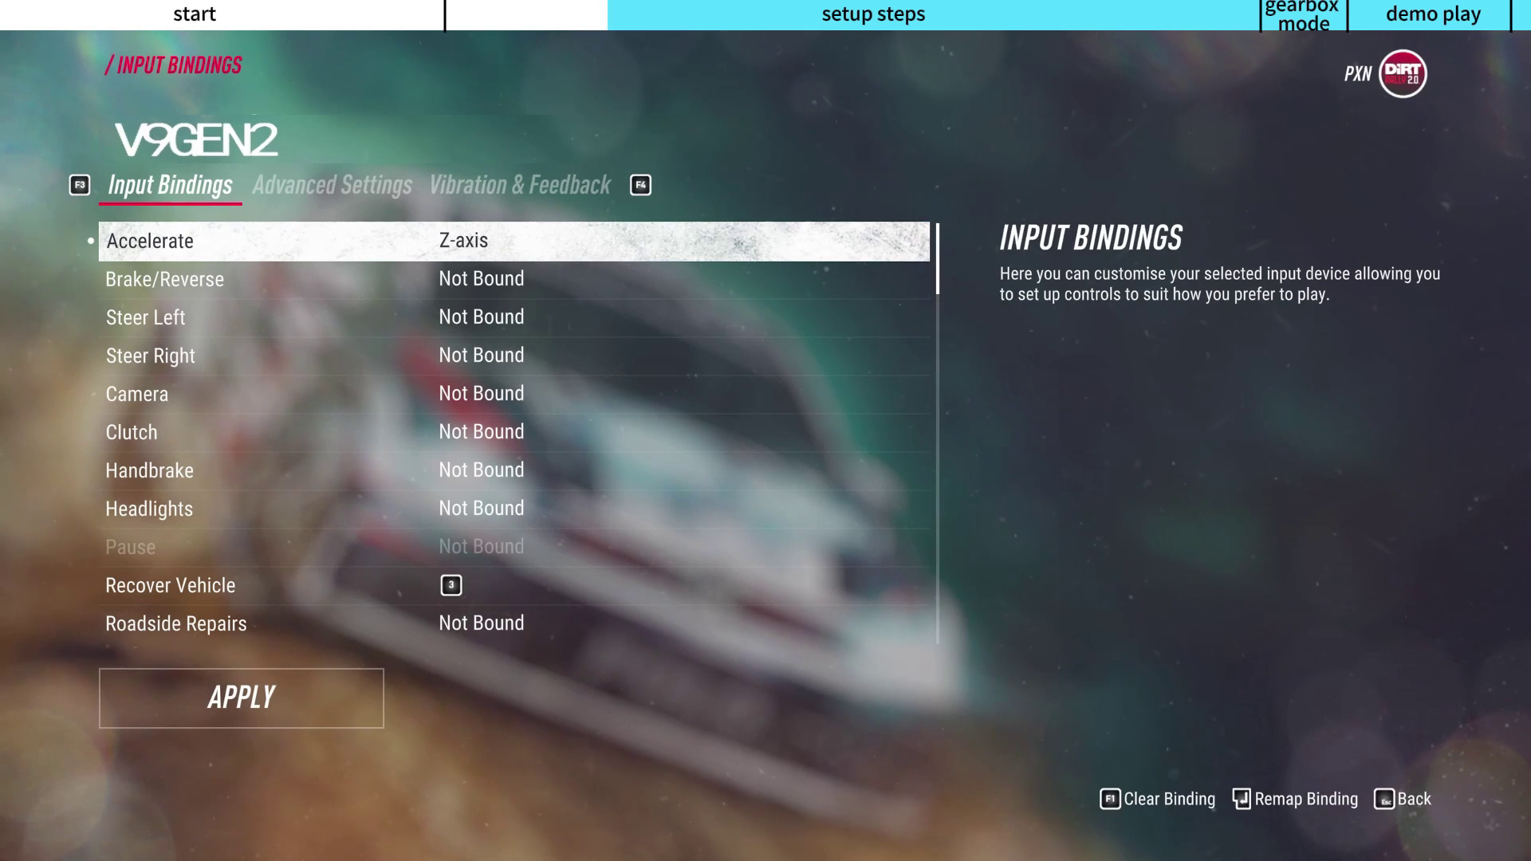
pyautogui.click(164, 279)
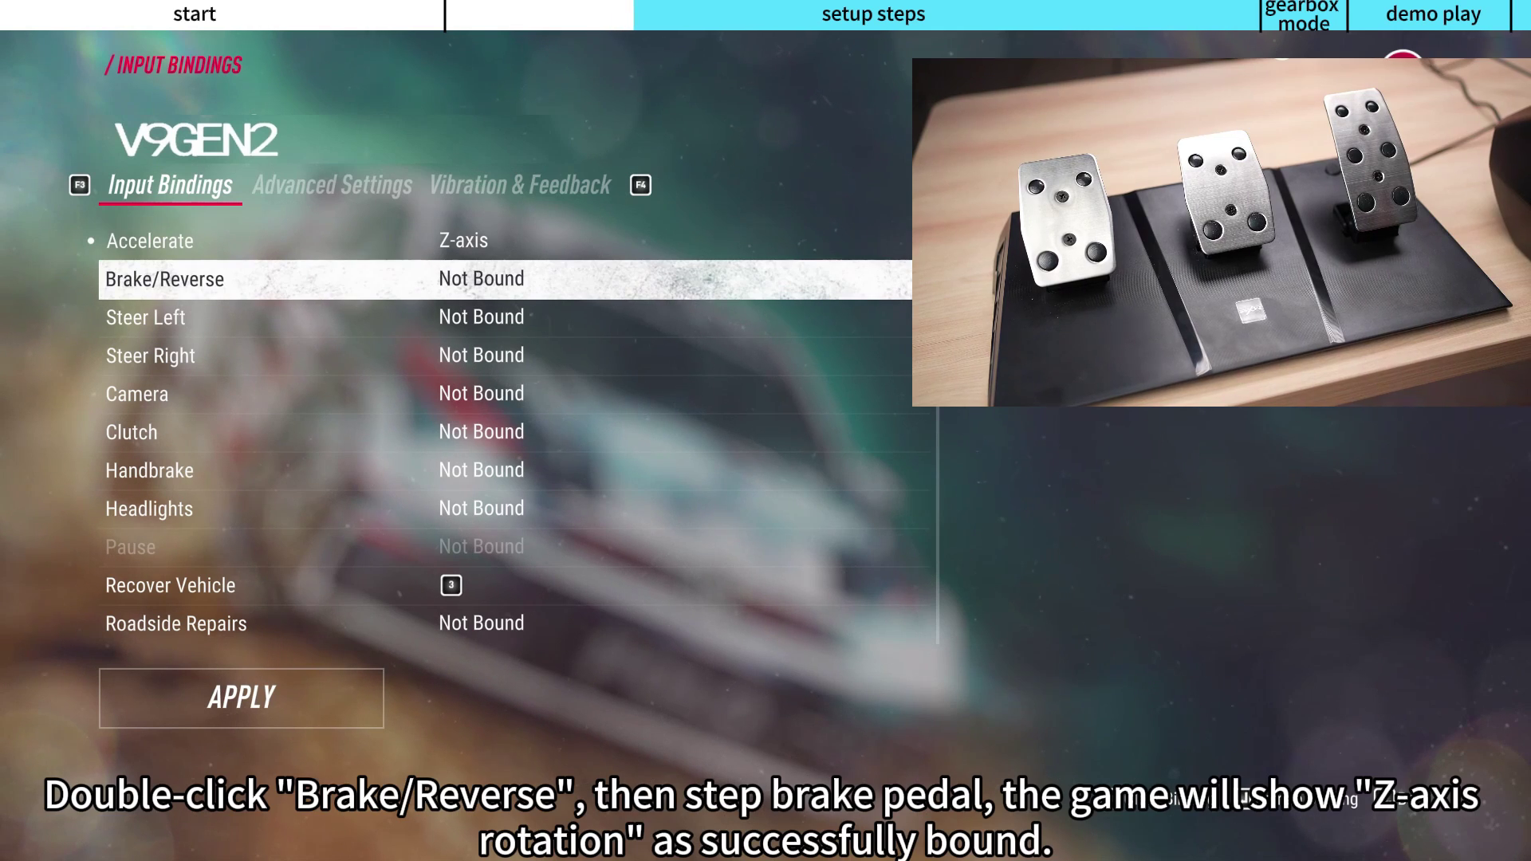
pyautogui.doubleClick(165, 279)
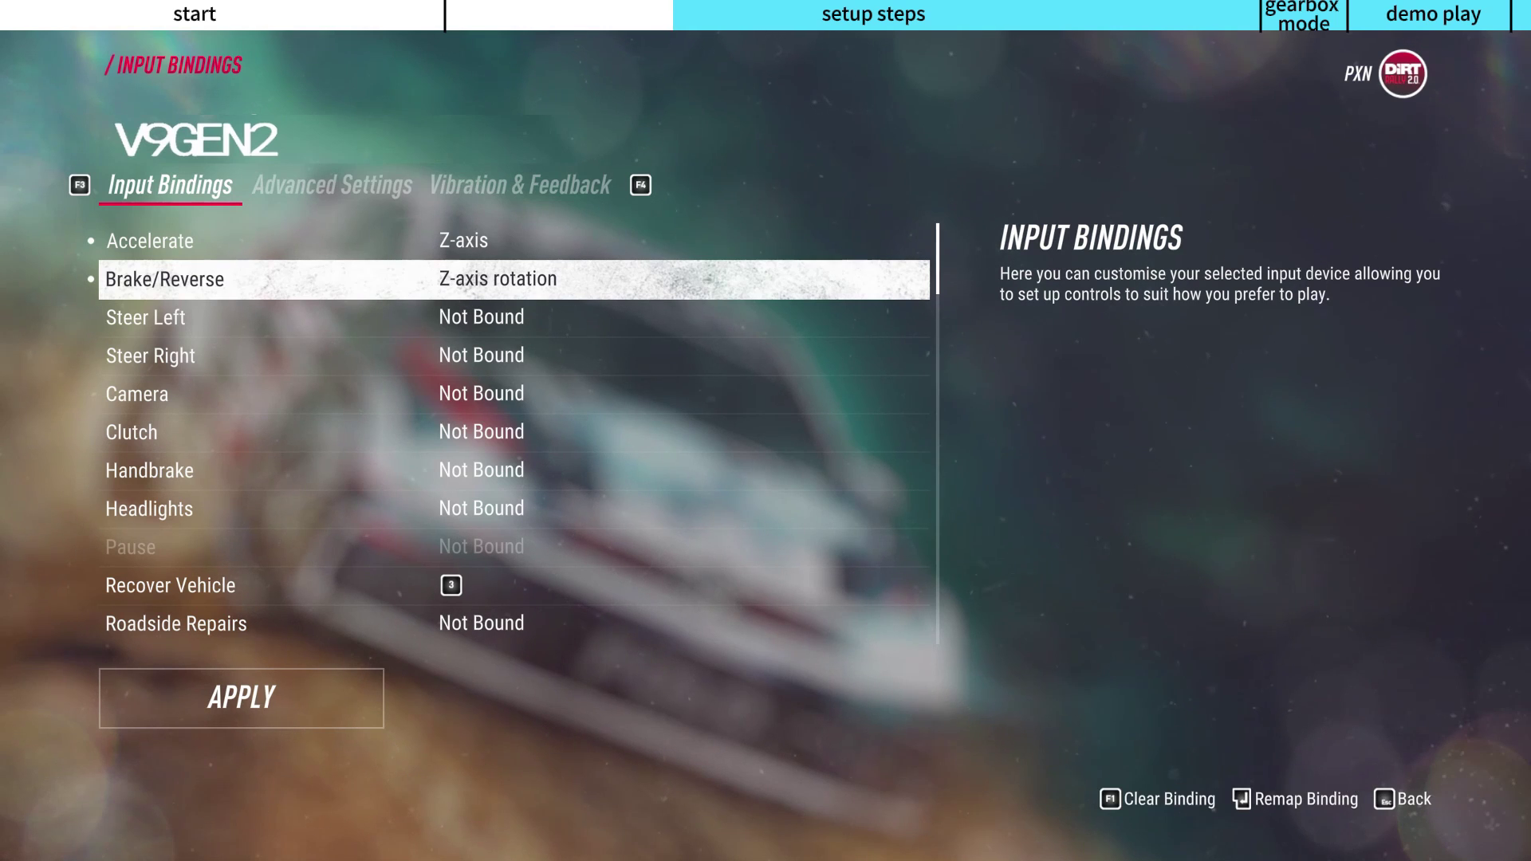
pyautogui.click(146, 318)
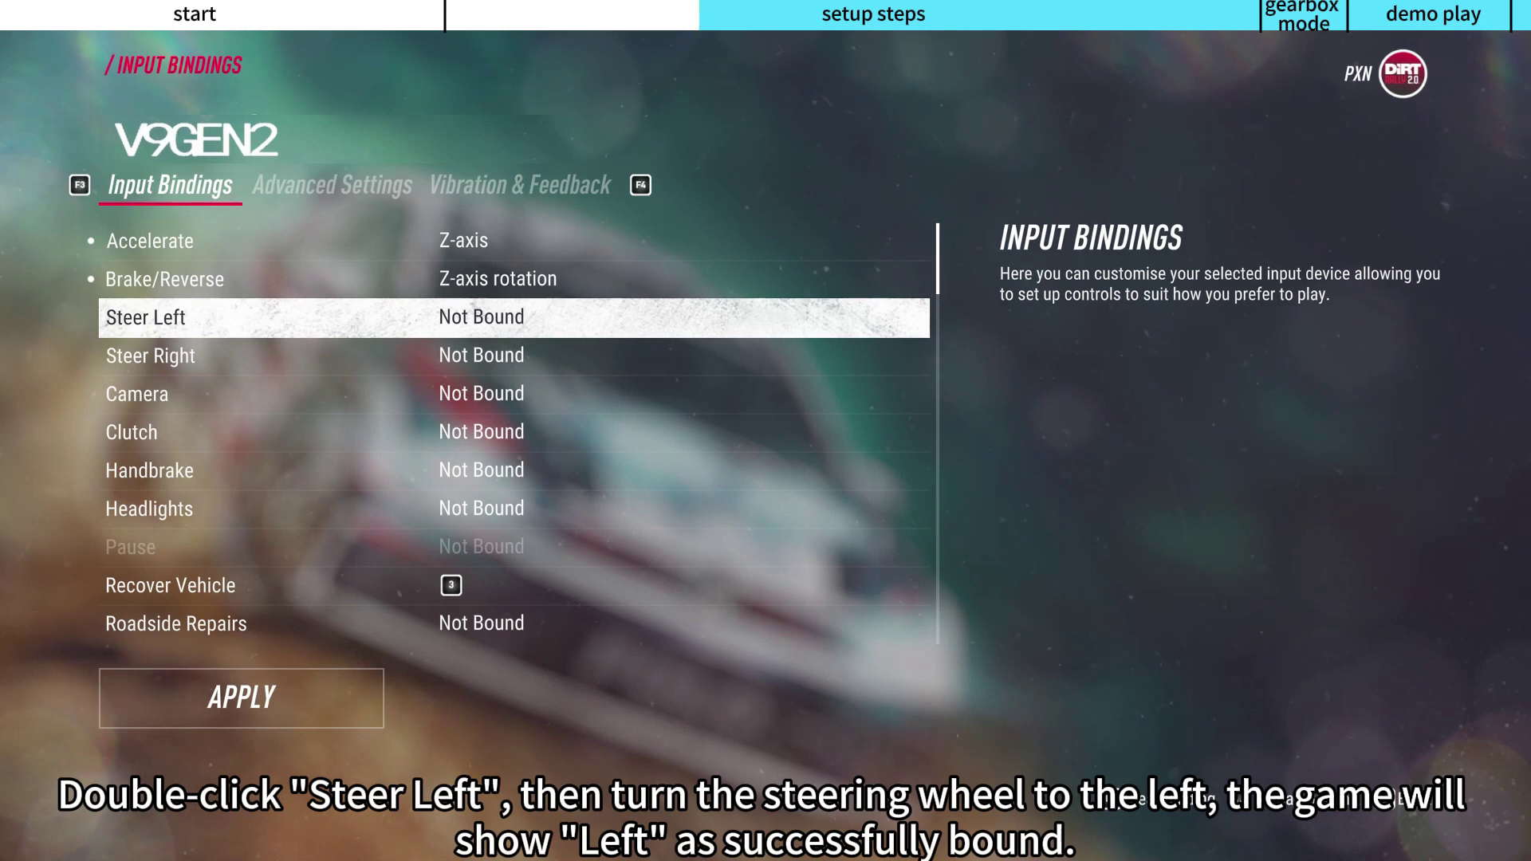
# - Bind Steer Left, Steer Right and Clutch to the wheel and clutch pedal
pyautogui.press('Return')
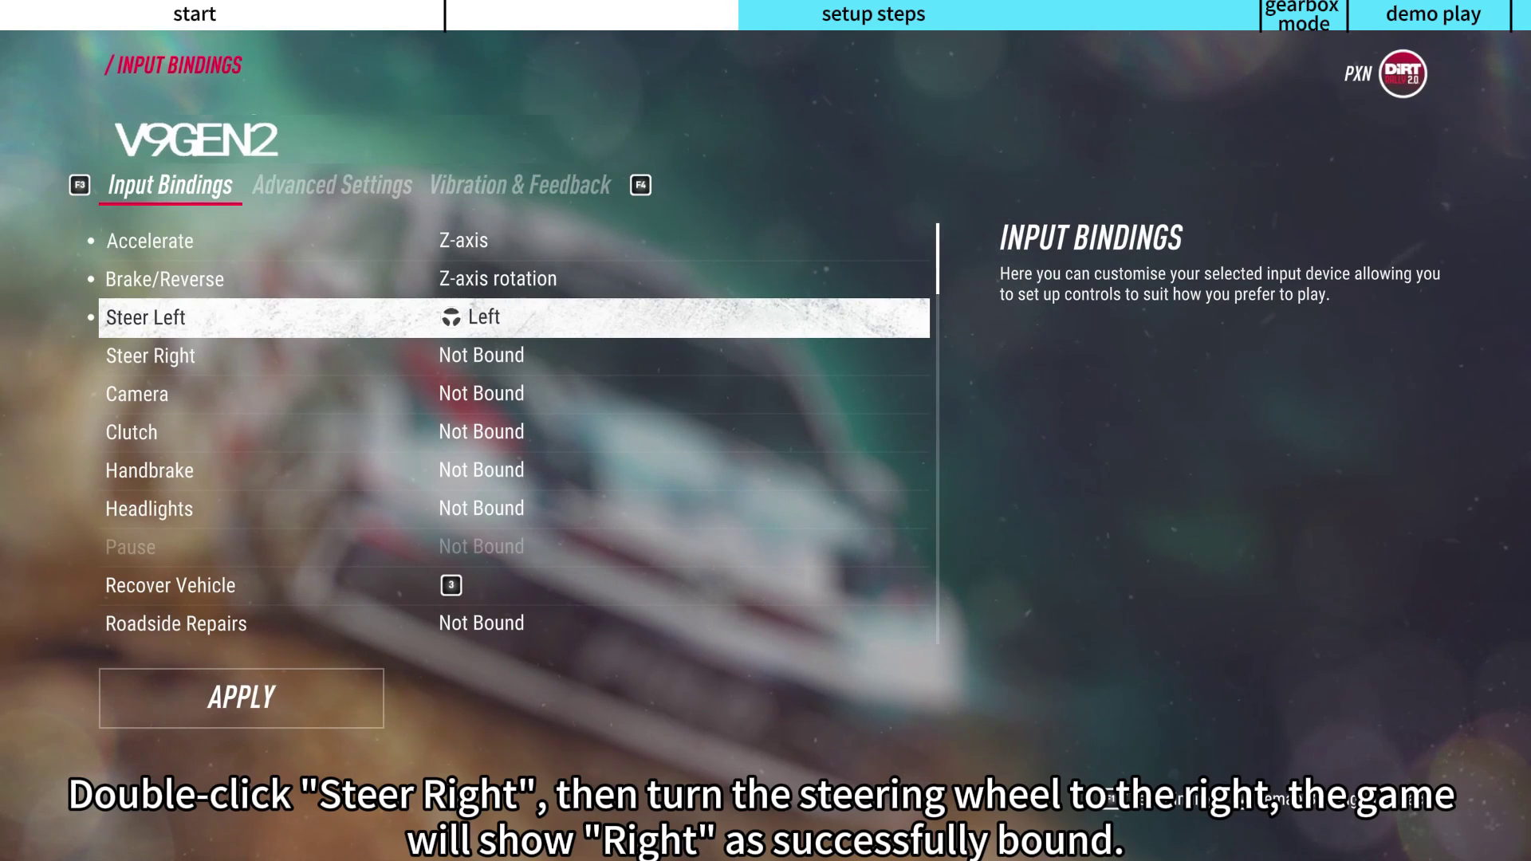
pyautogui.click(151, 356)
pyautogui.press('Return')
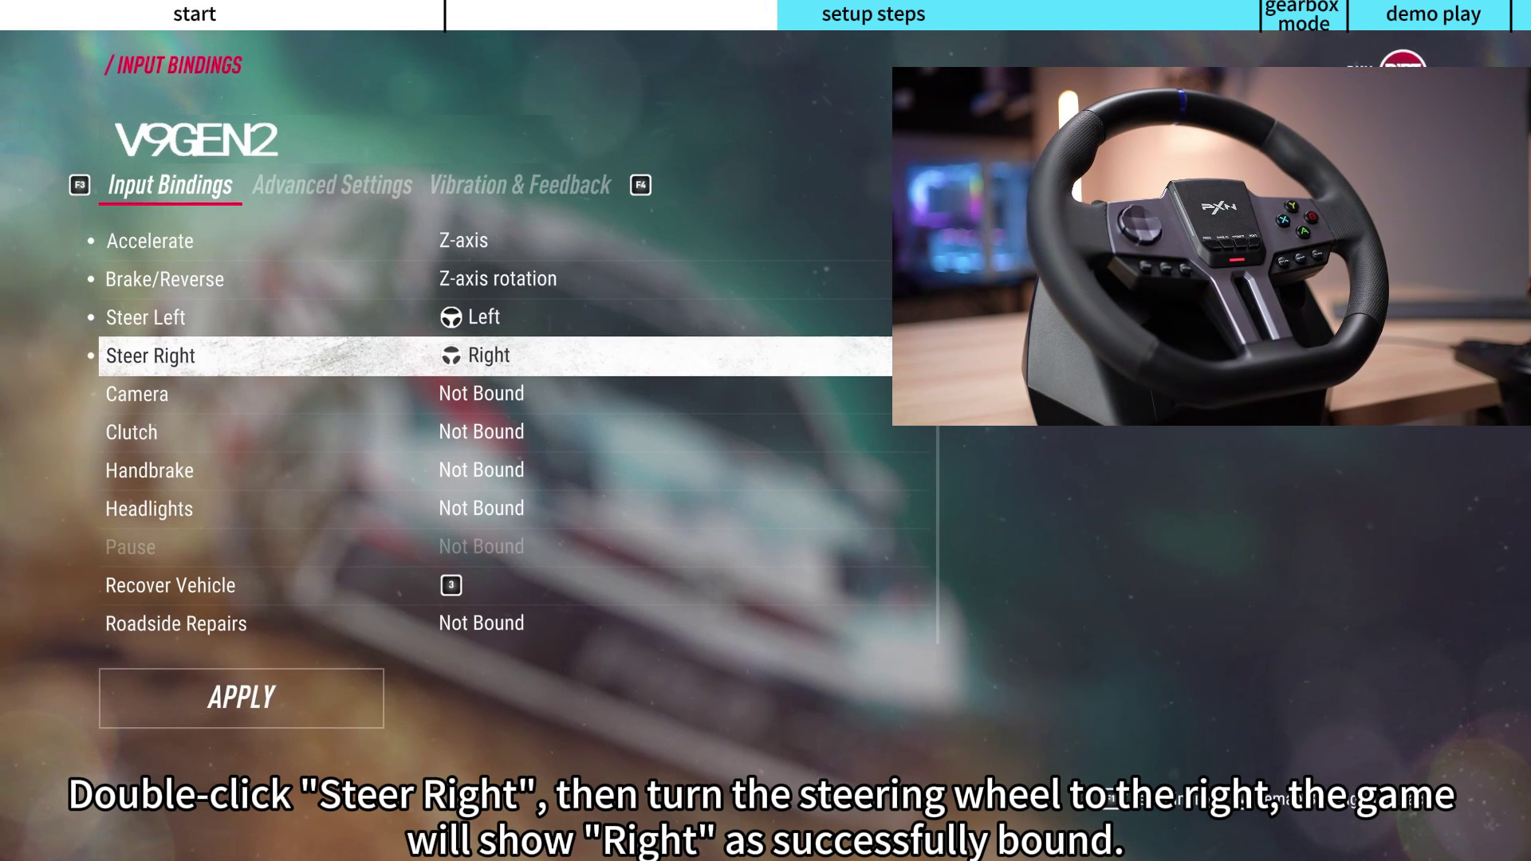
pyautogui.press('Down')
pyautogui.press('Down')
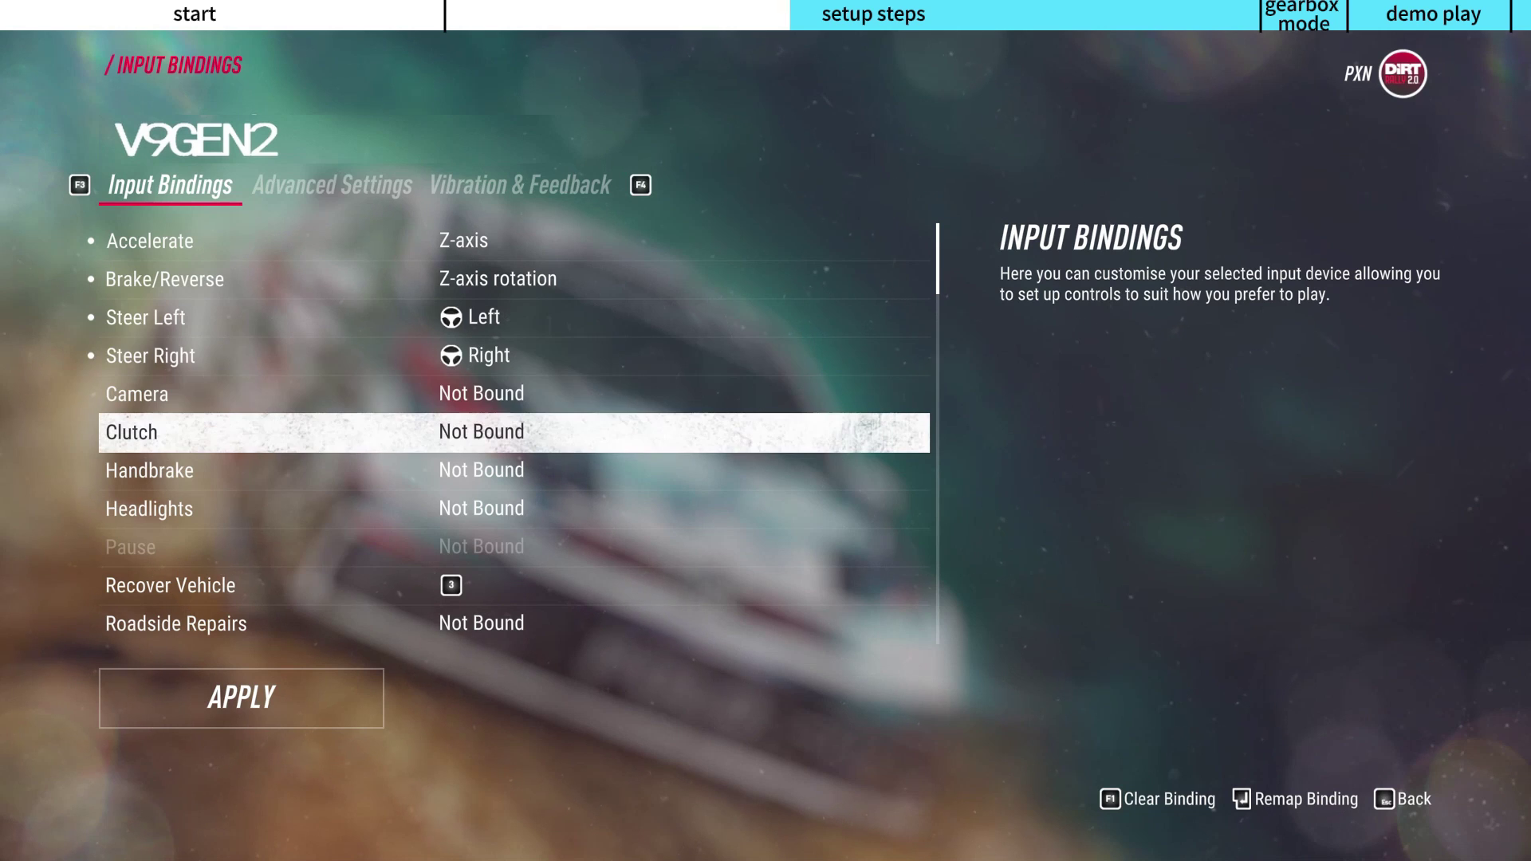
pyautogui.press('Return')
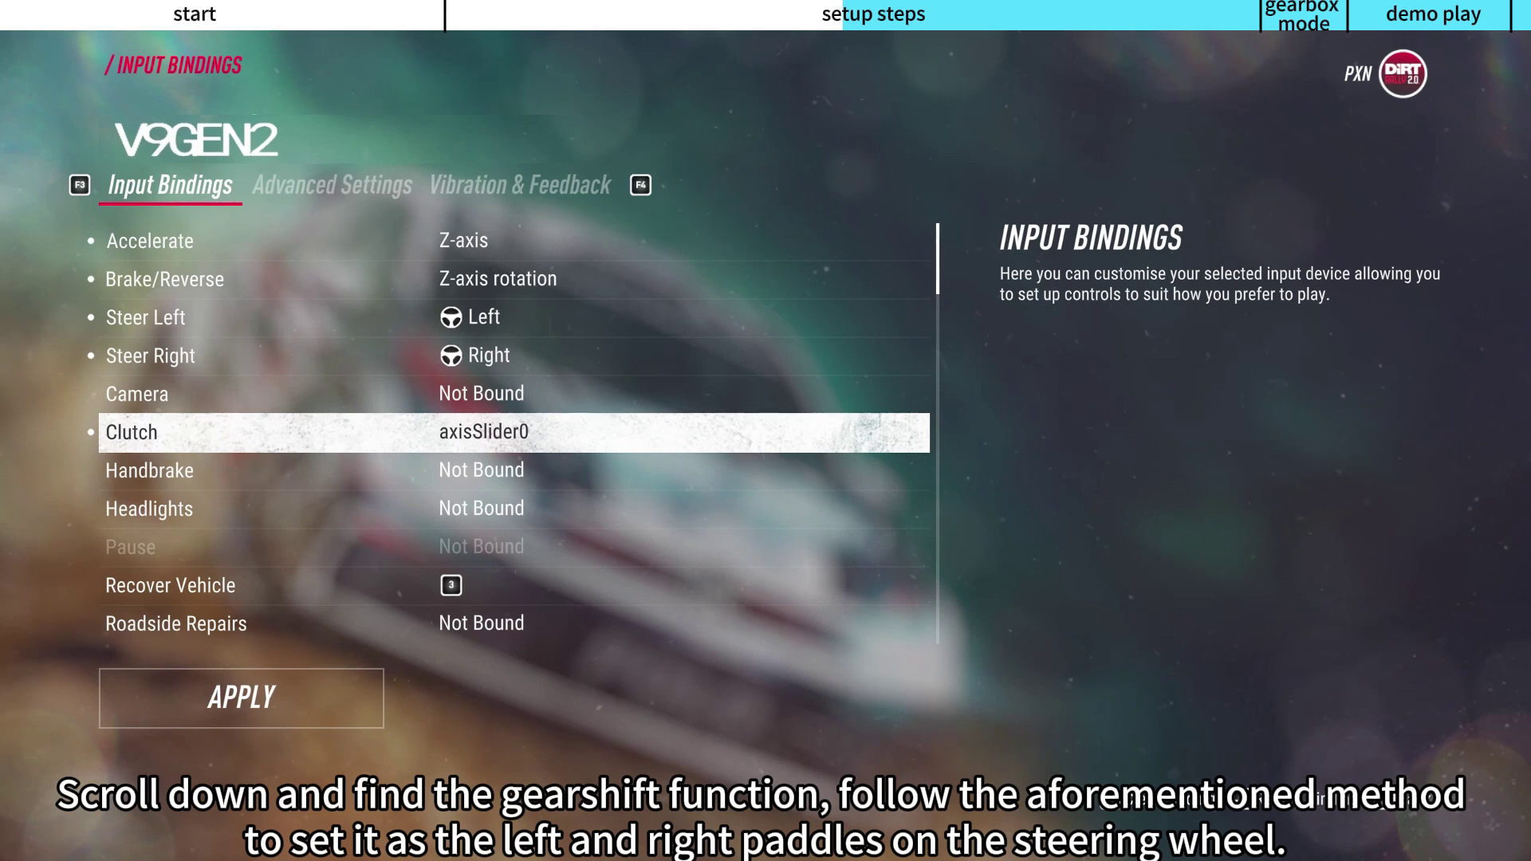
# - Assign the right paddle to Gear Up (button 6) and the left paddle to Gear Down (button 5)
pyautogui.press('Down')
pyautogui.press('Down')
pyautogui.press('Down')
pyautogui.press('Down')
pyautogui.press('Down')
pyautogui.press('Down')
pyautogui.press('Down')
pyautogui.press('Down')
pyautogui.press('Down')
pyautogui.press('Down')
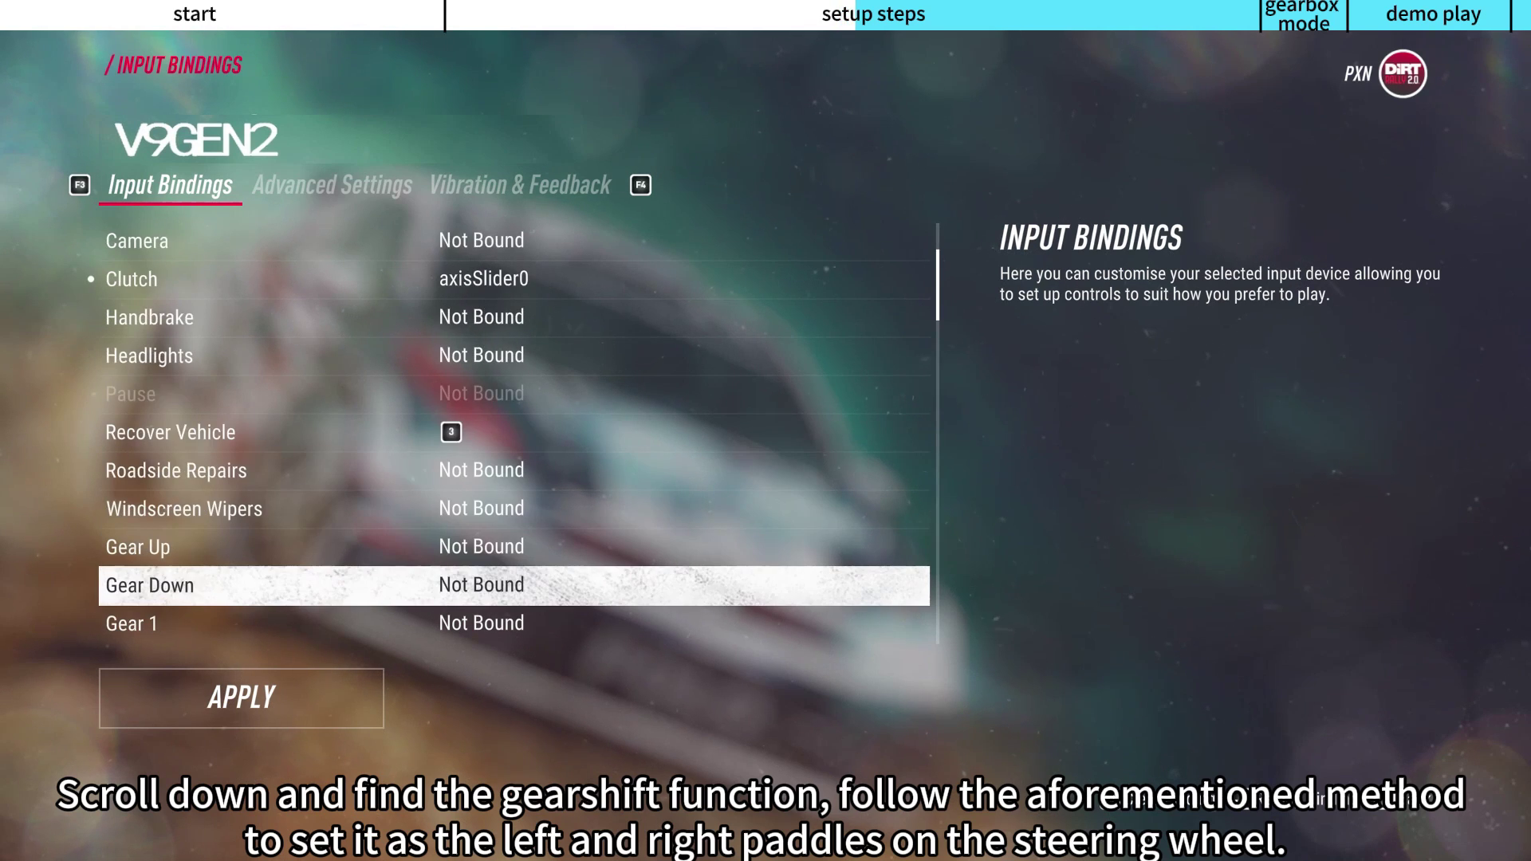
pyautogui.press('Up')
pyautogui.press('Up')
pyautogui.press('Up')
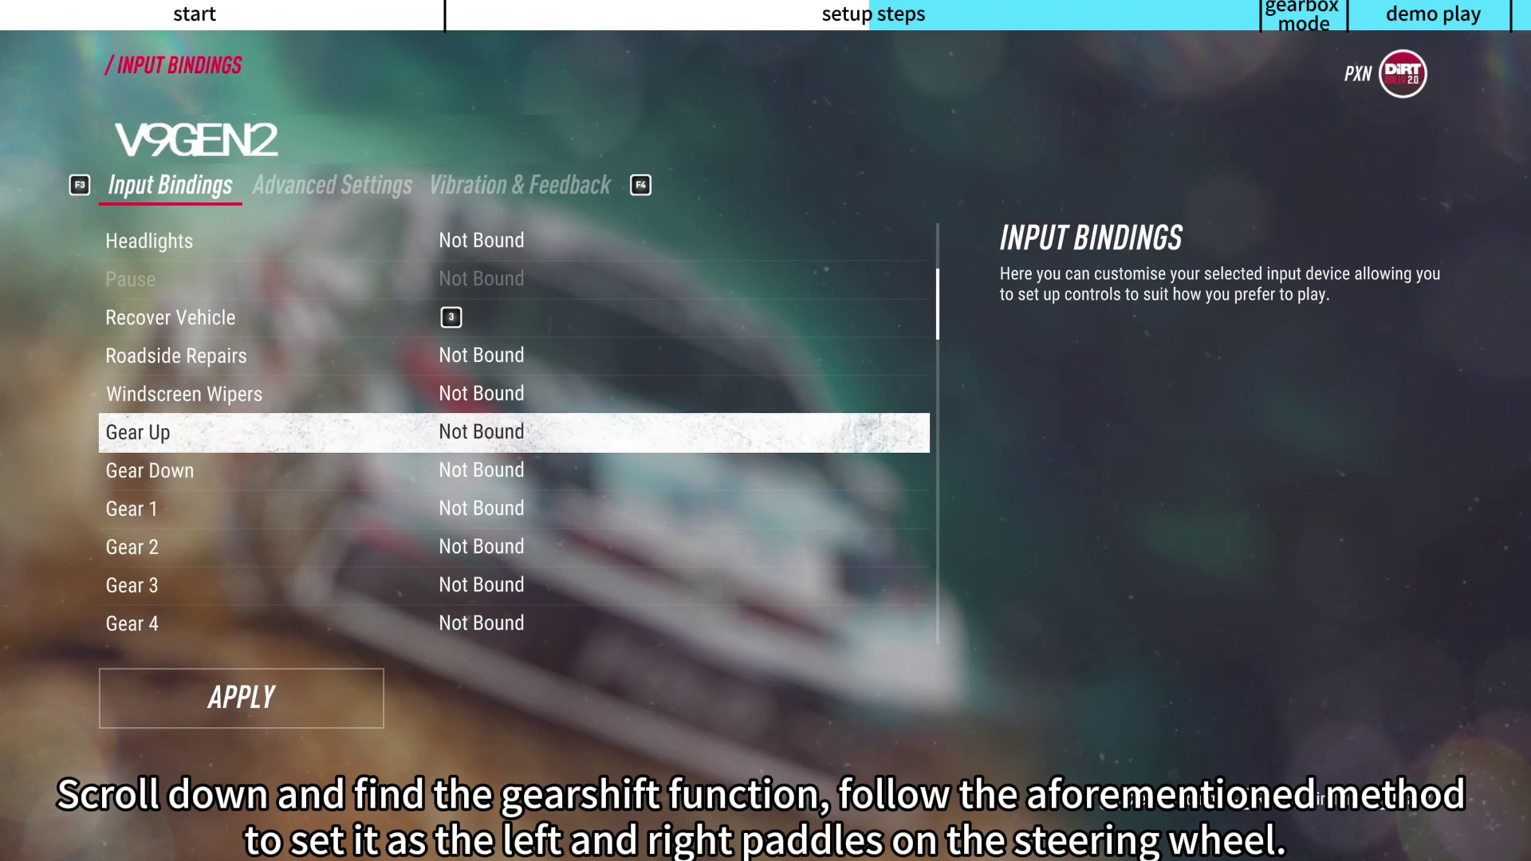
pyautogui.press('Return')
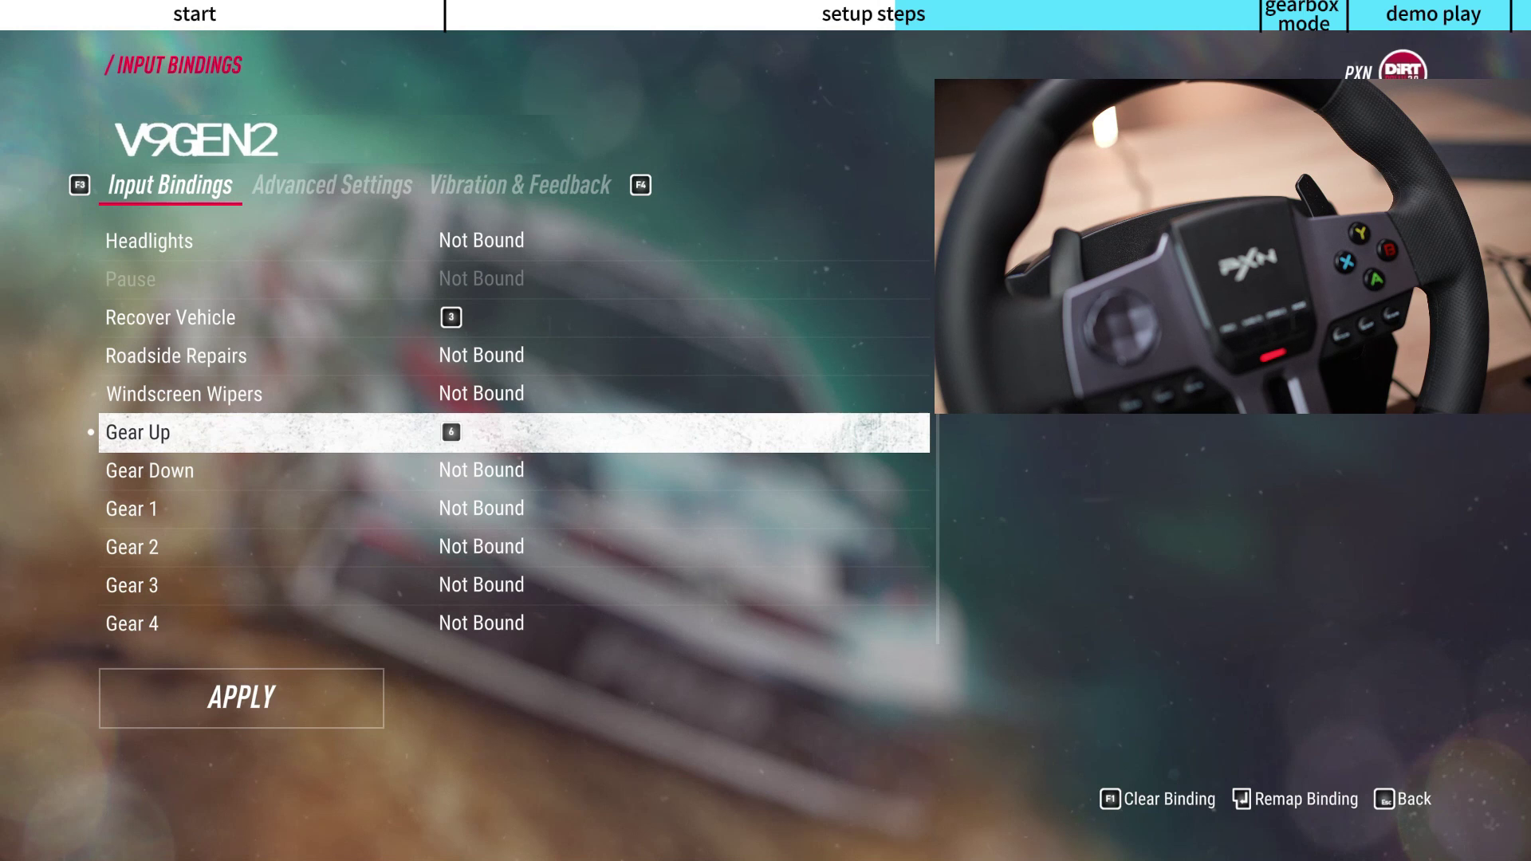
pyautogui.press('Down')
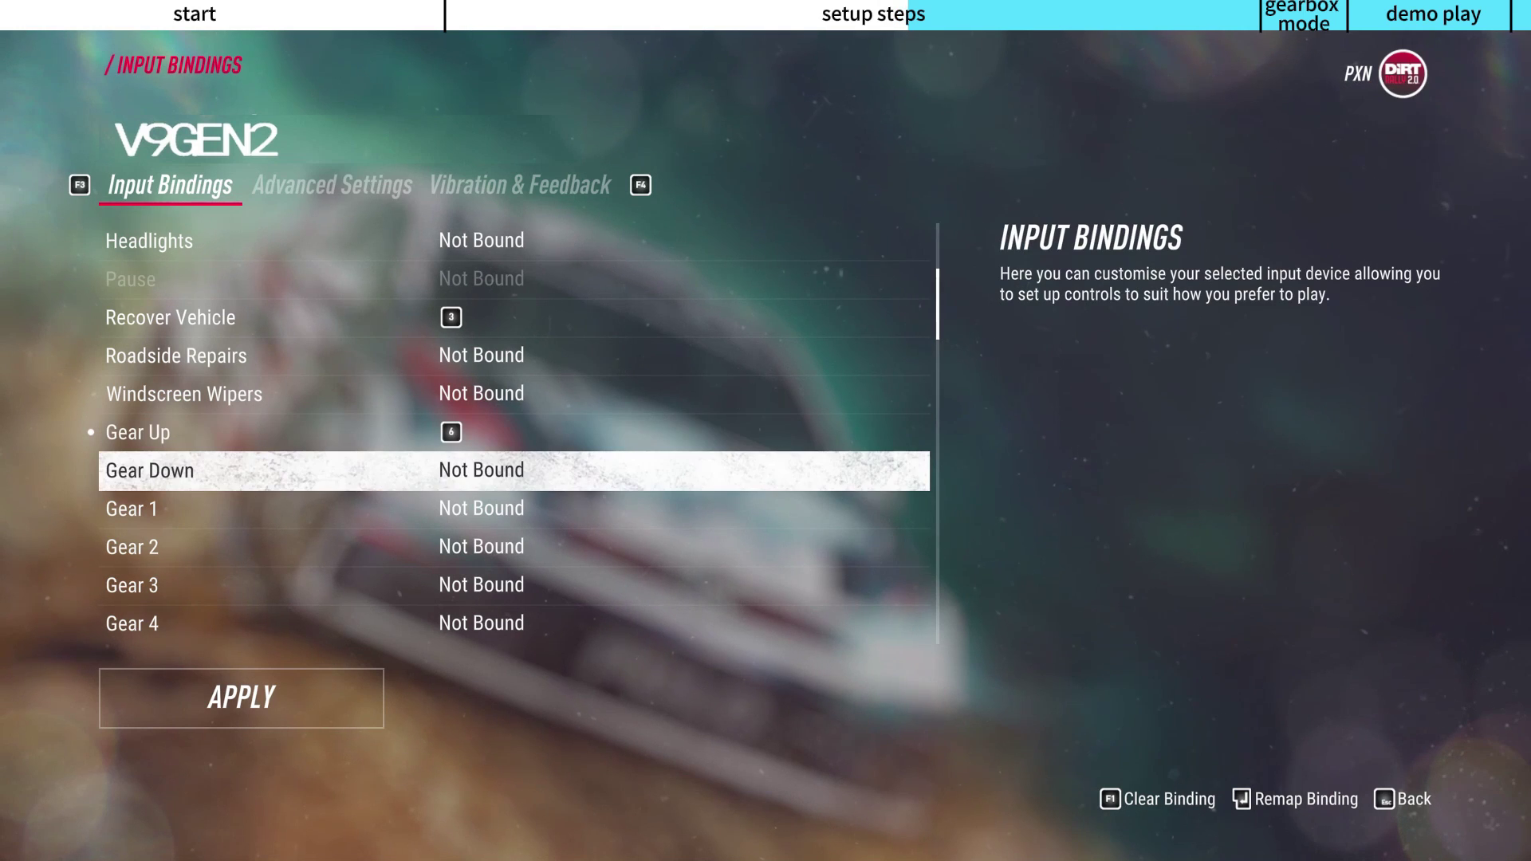
pyautogui.press('Return')
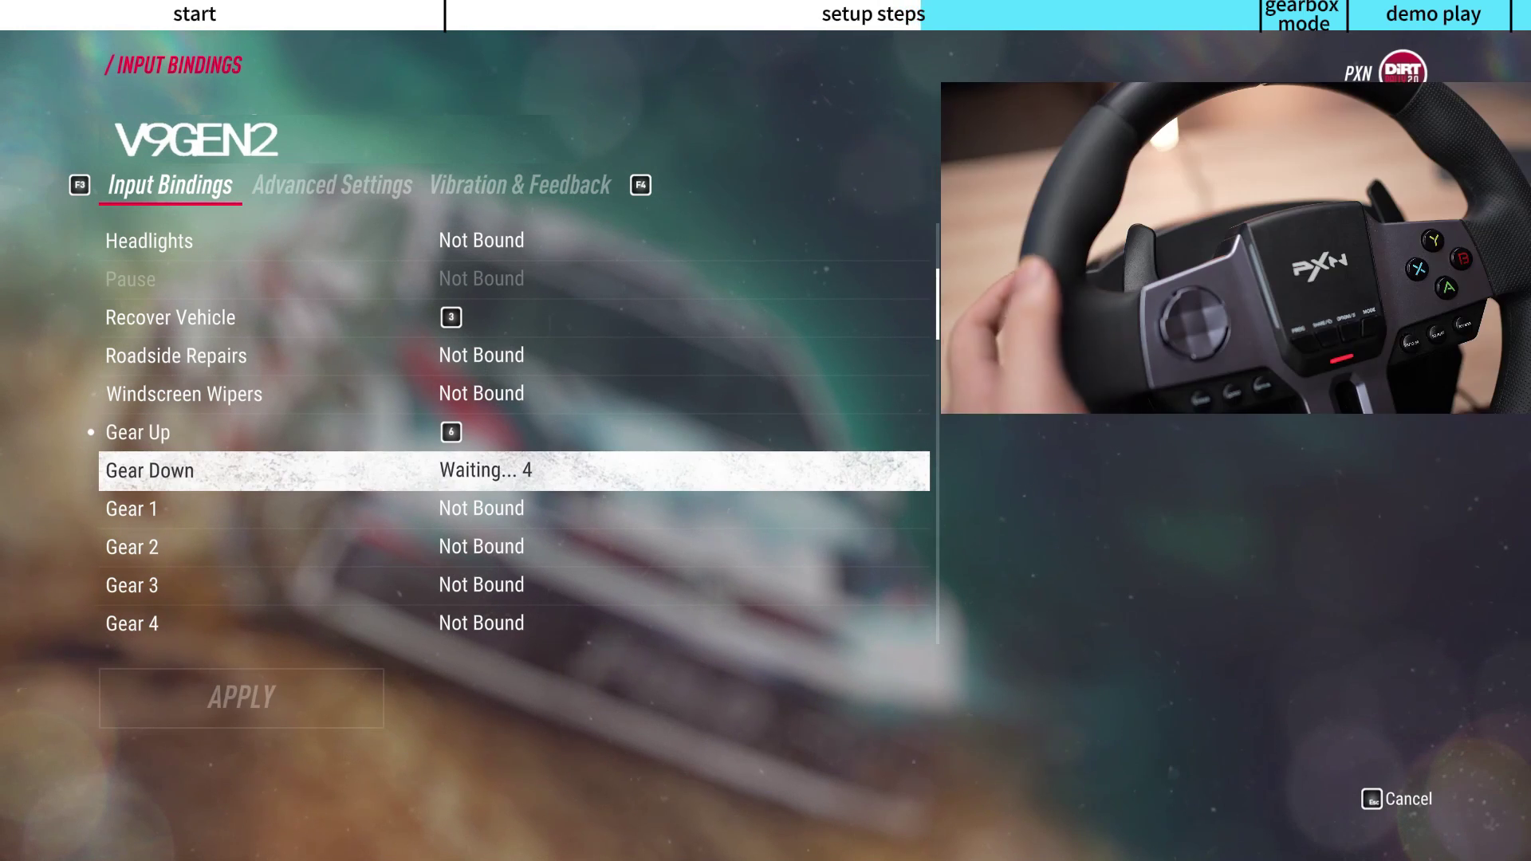
pyautogui.press('5')
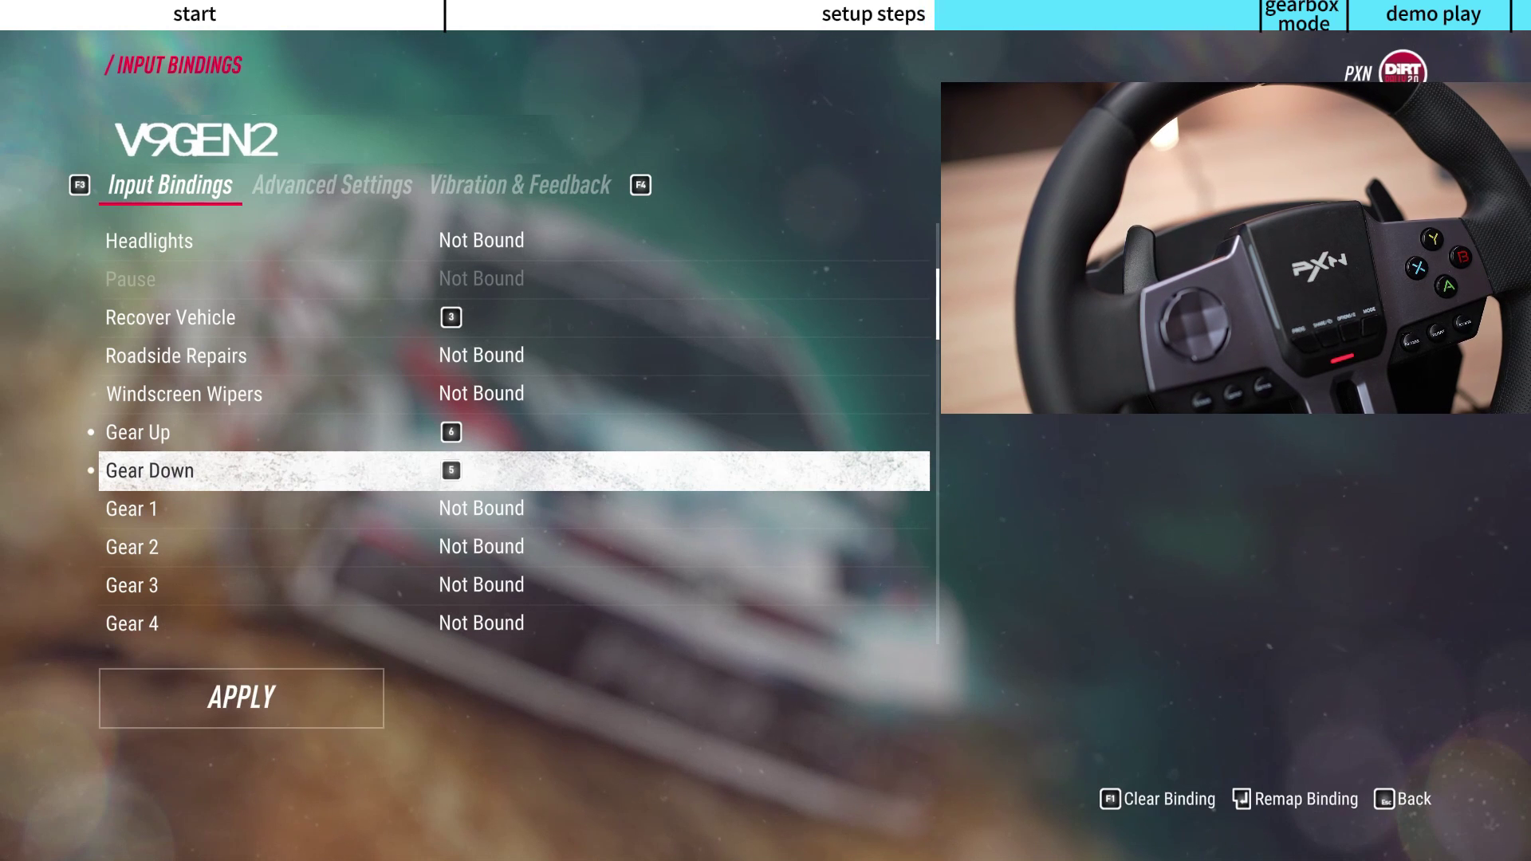
pyautogui.press('Down')
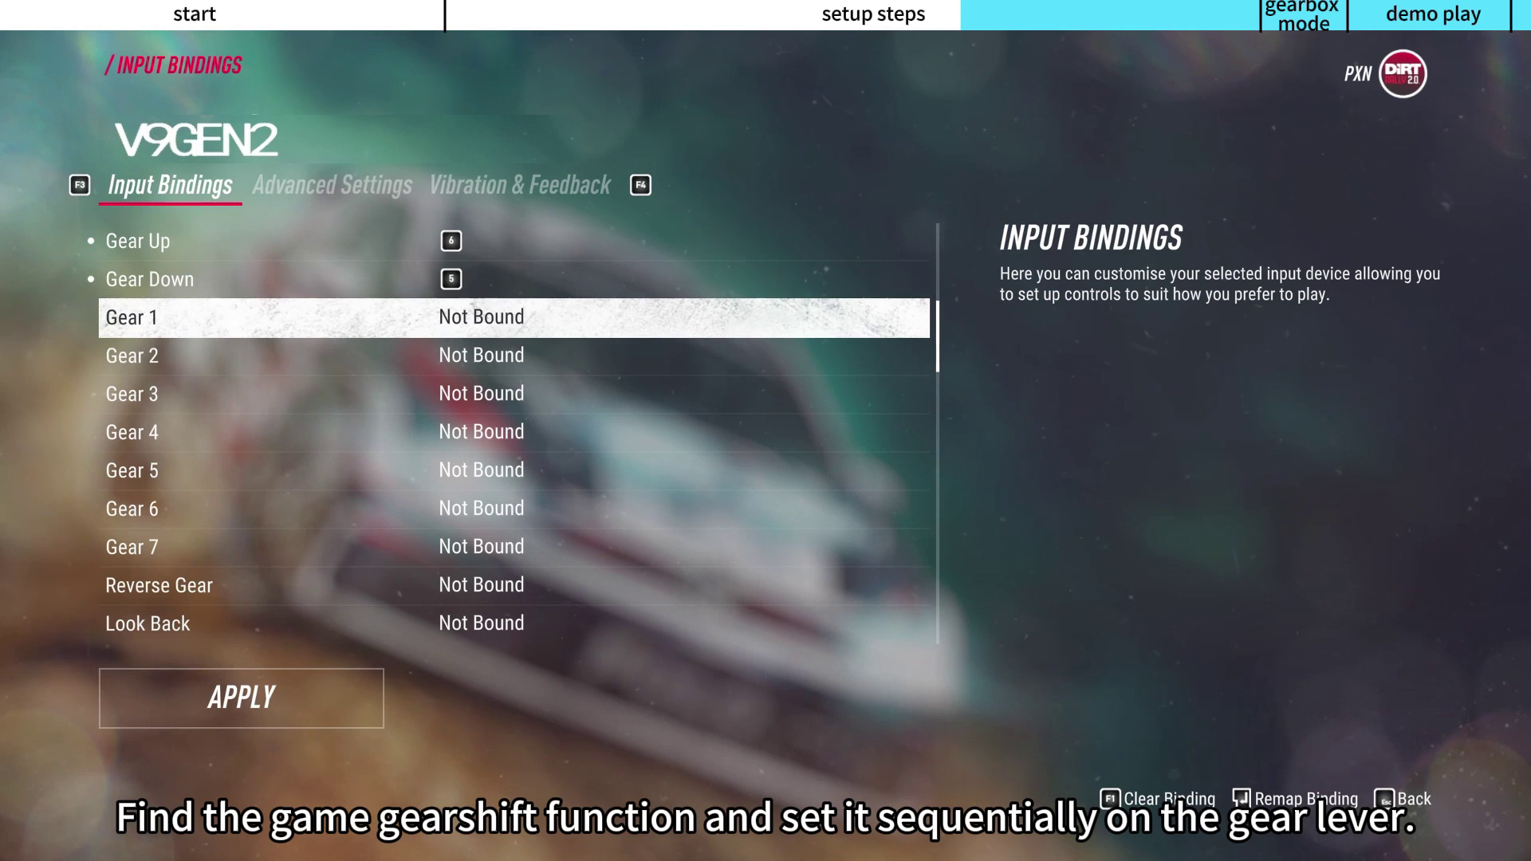
# - Bind Gear 1 through Gear 6 to the H-shifter positions, buttons 17 to 22
pyautogui.press('Return')
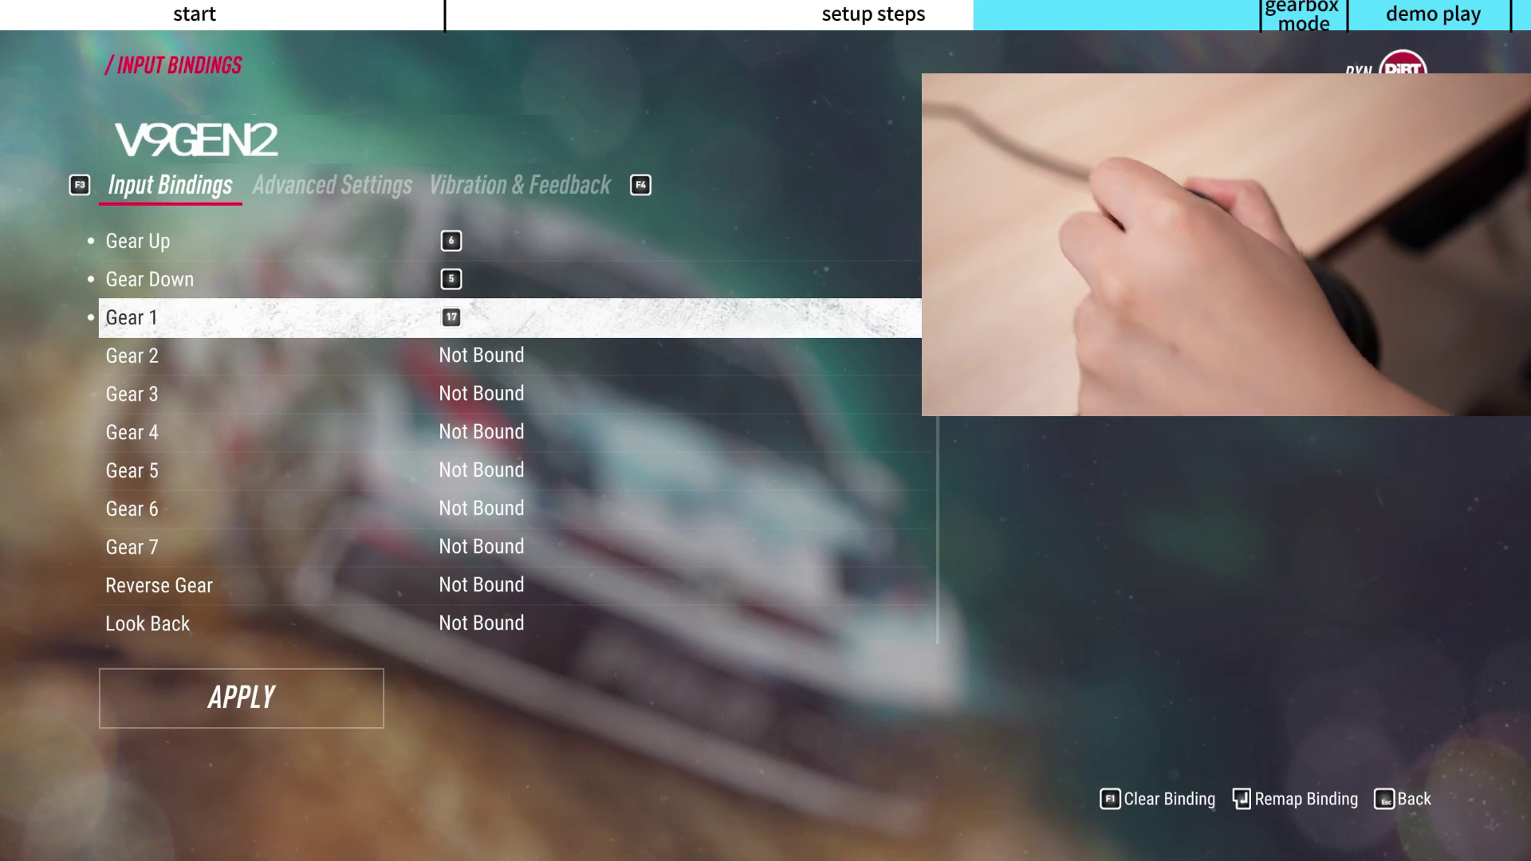
pyautogui.press('Down')
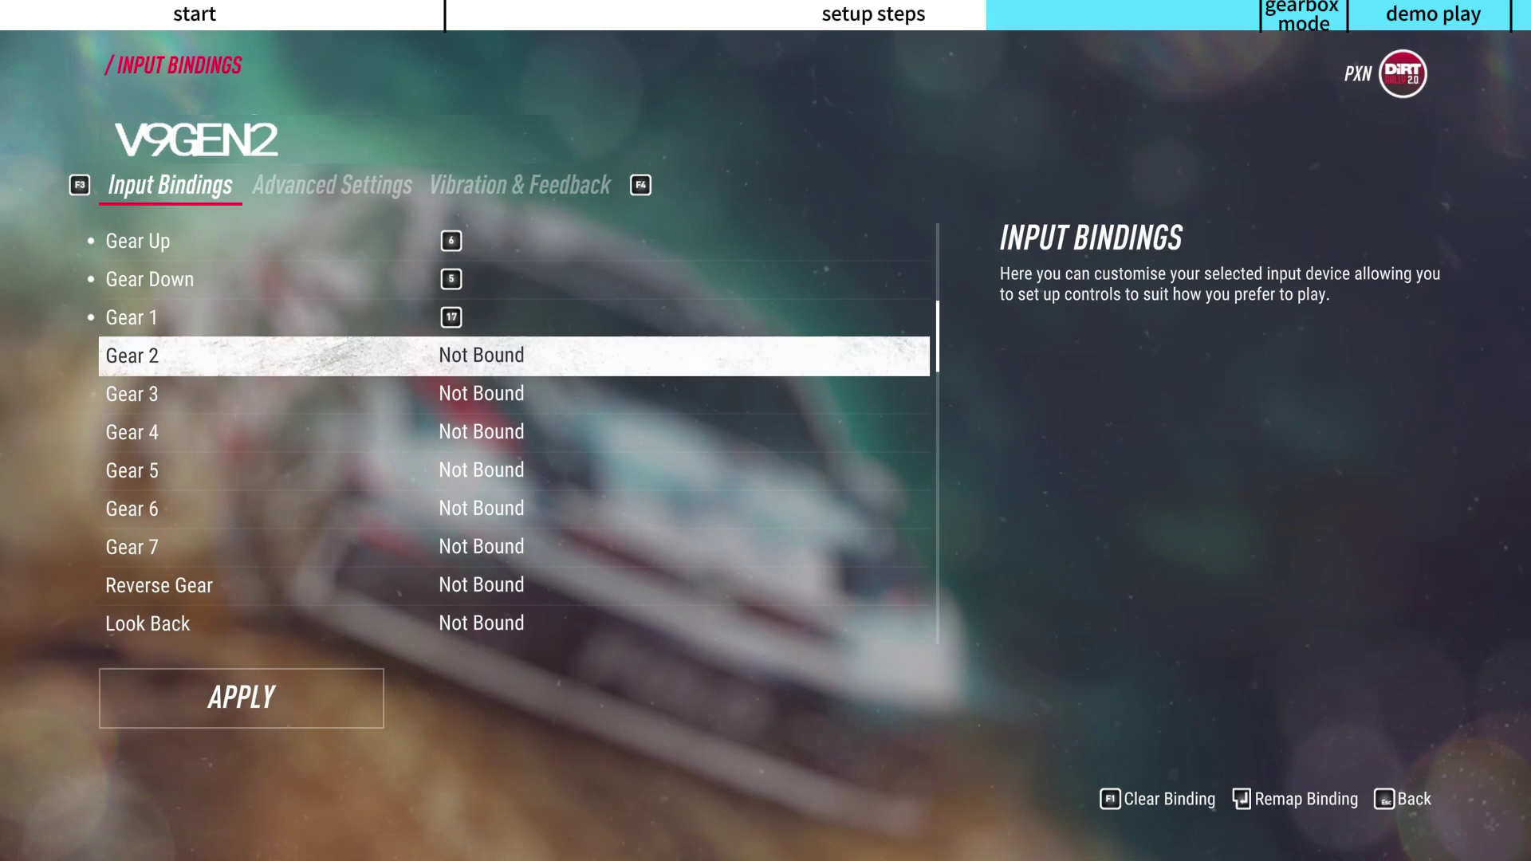
pyautogui.press('Return')
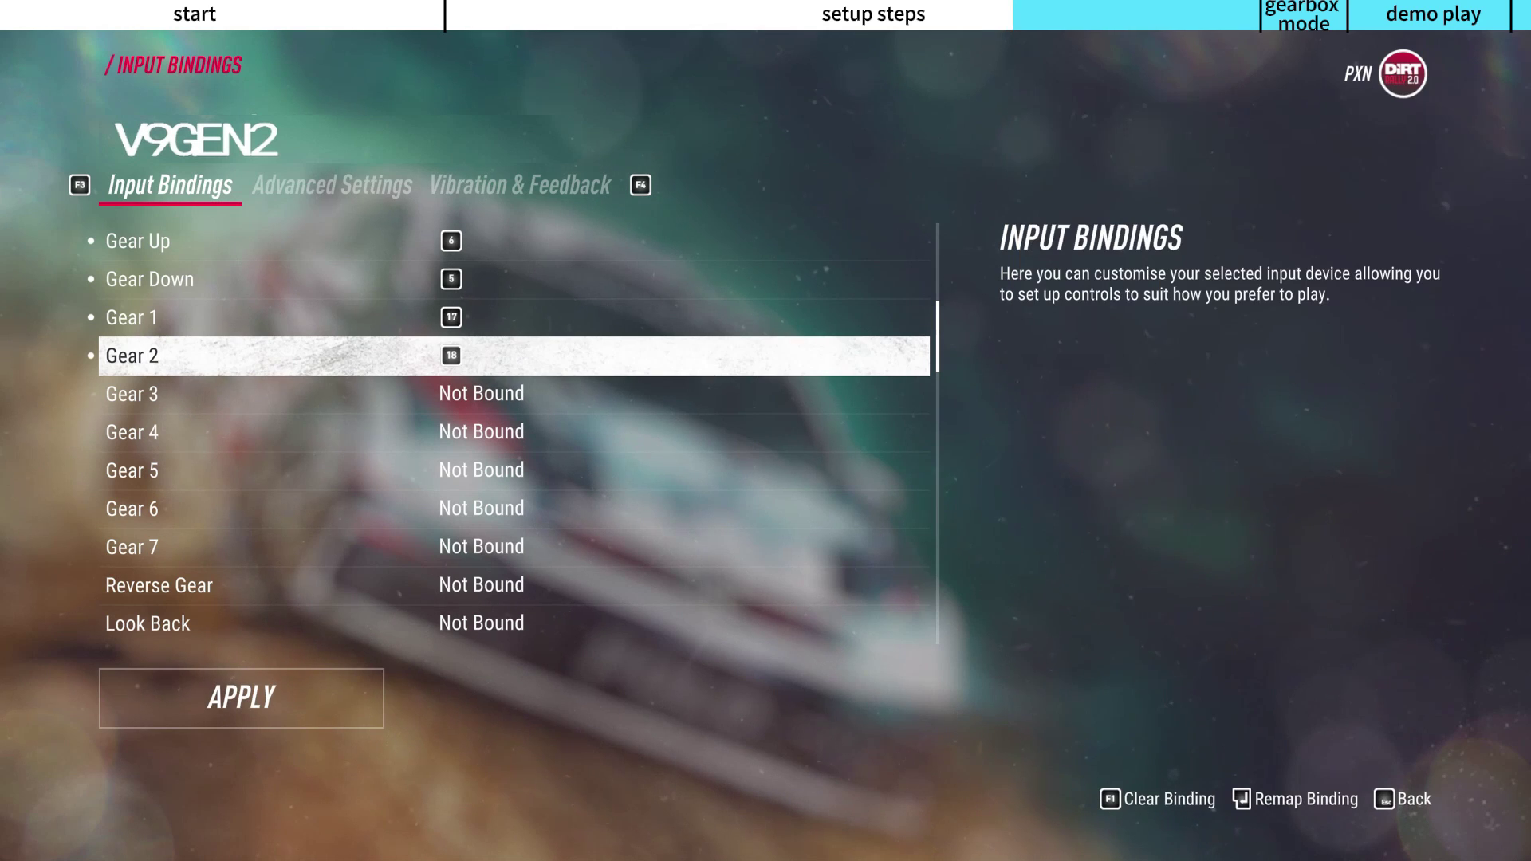
pyautogui.press('Down')
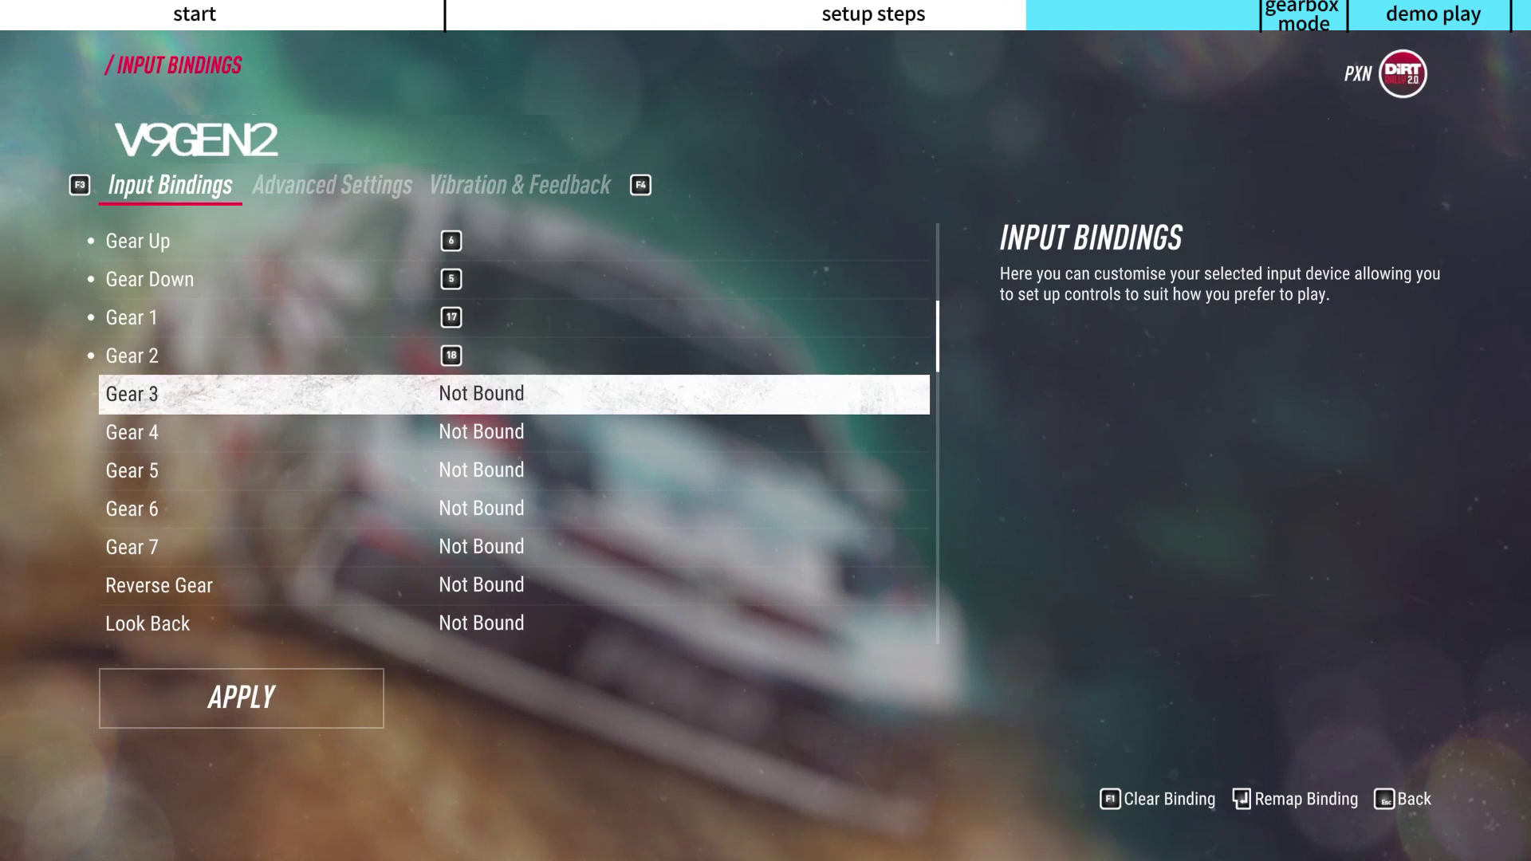
pyautogui.press('Return')
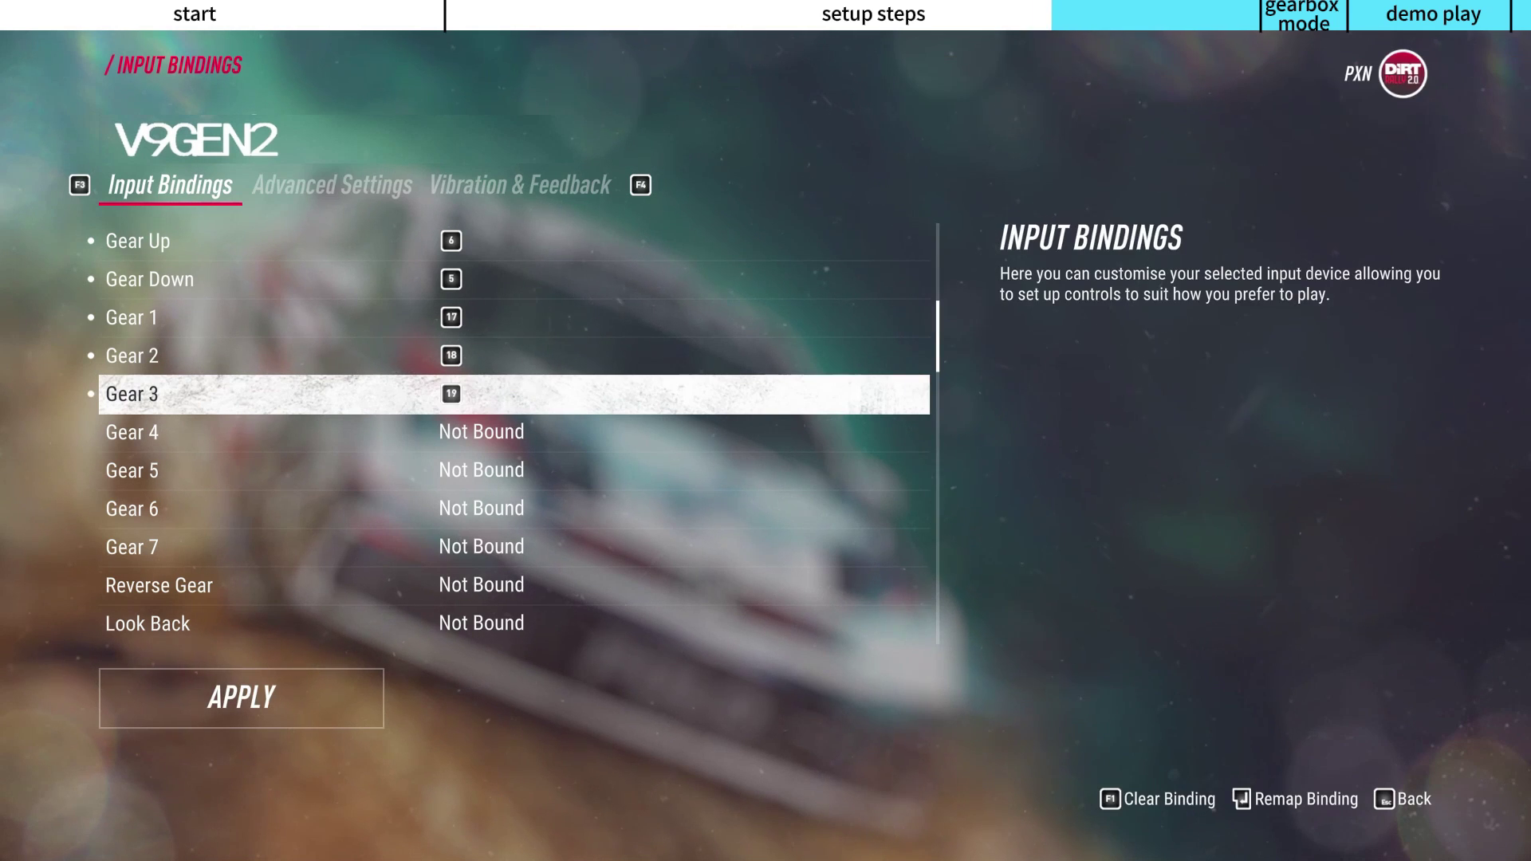
pyautogui.press('Down')
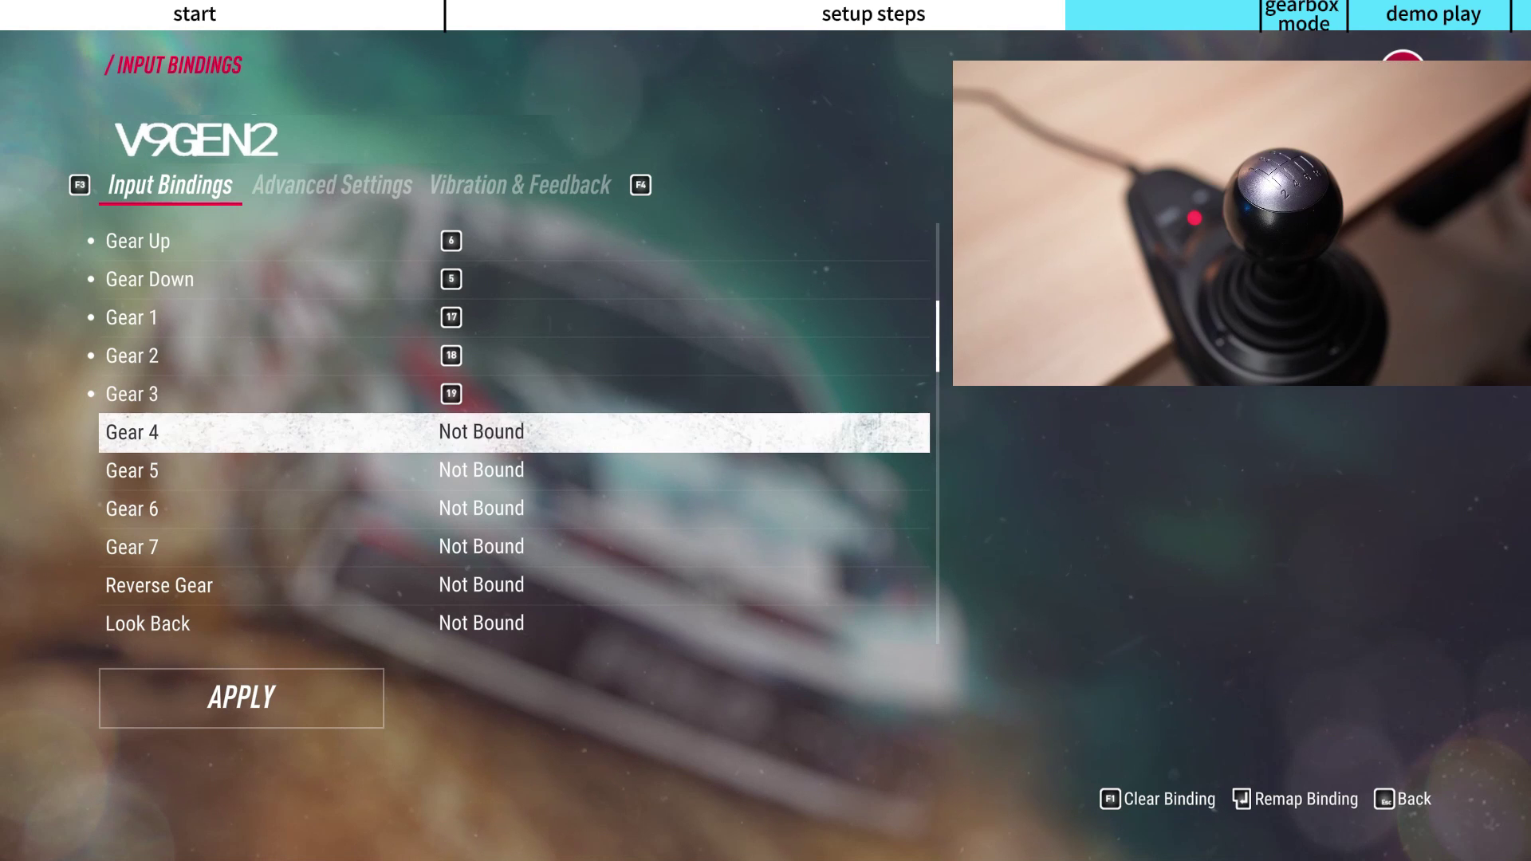
pyautogui.press('Return')
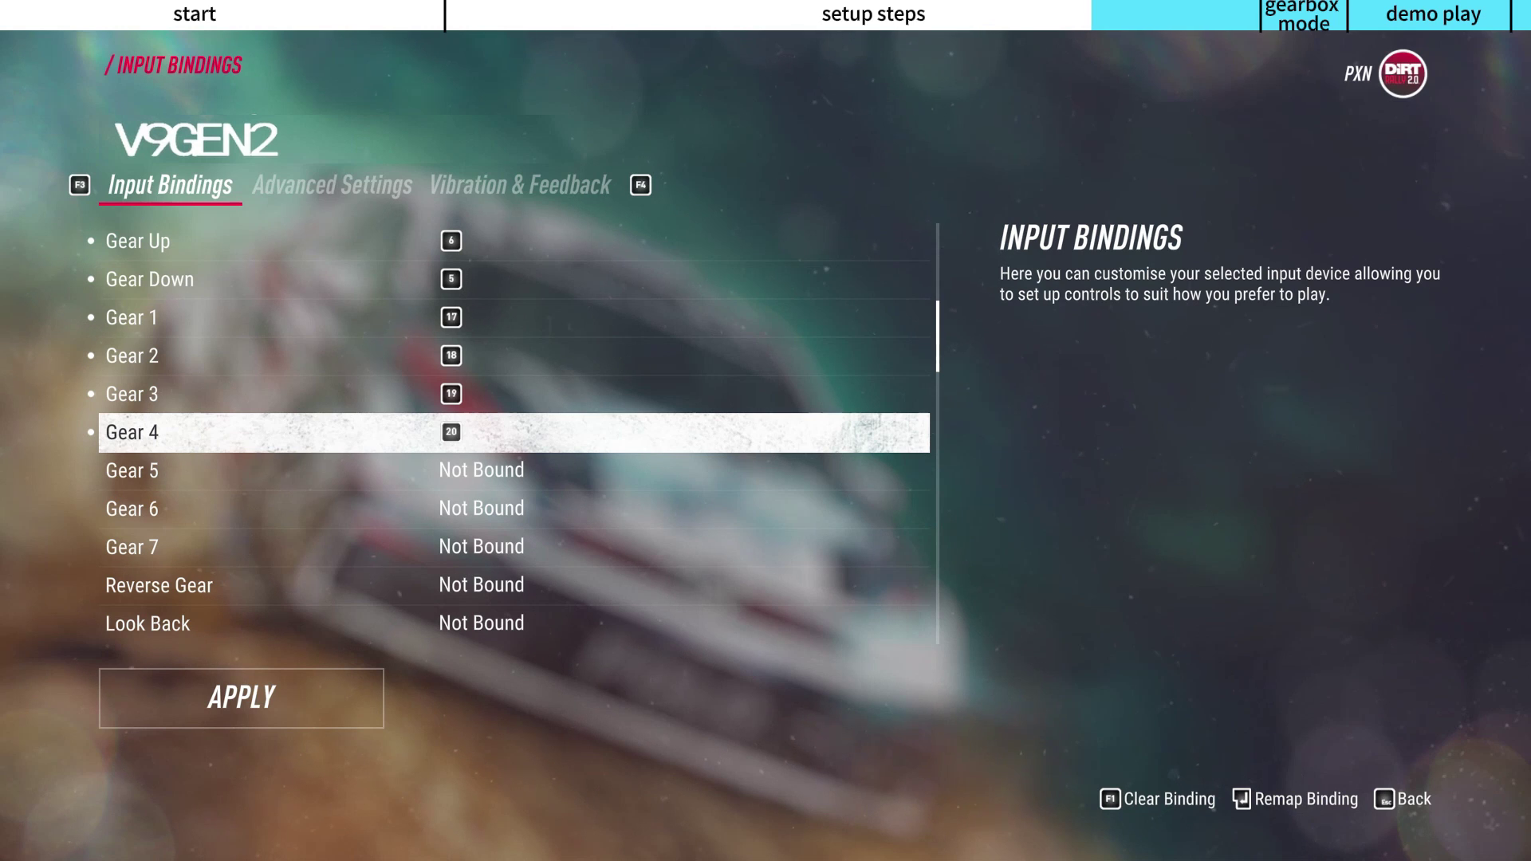
pyautogui.press('Down')
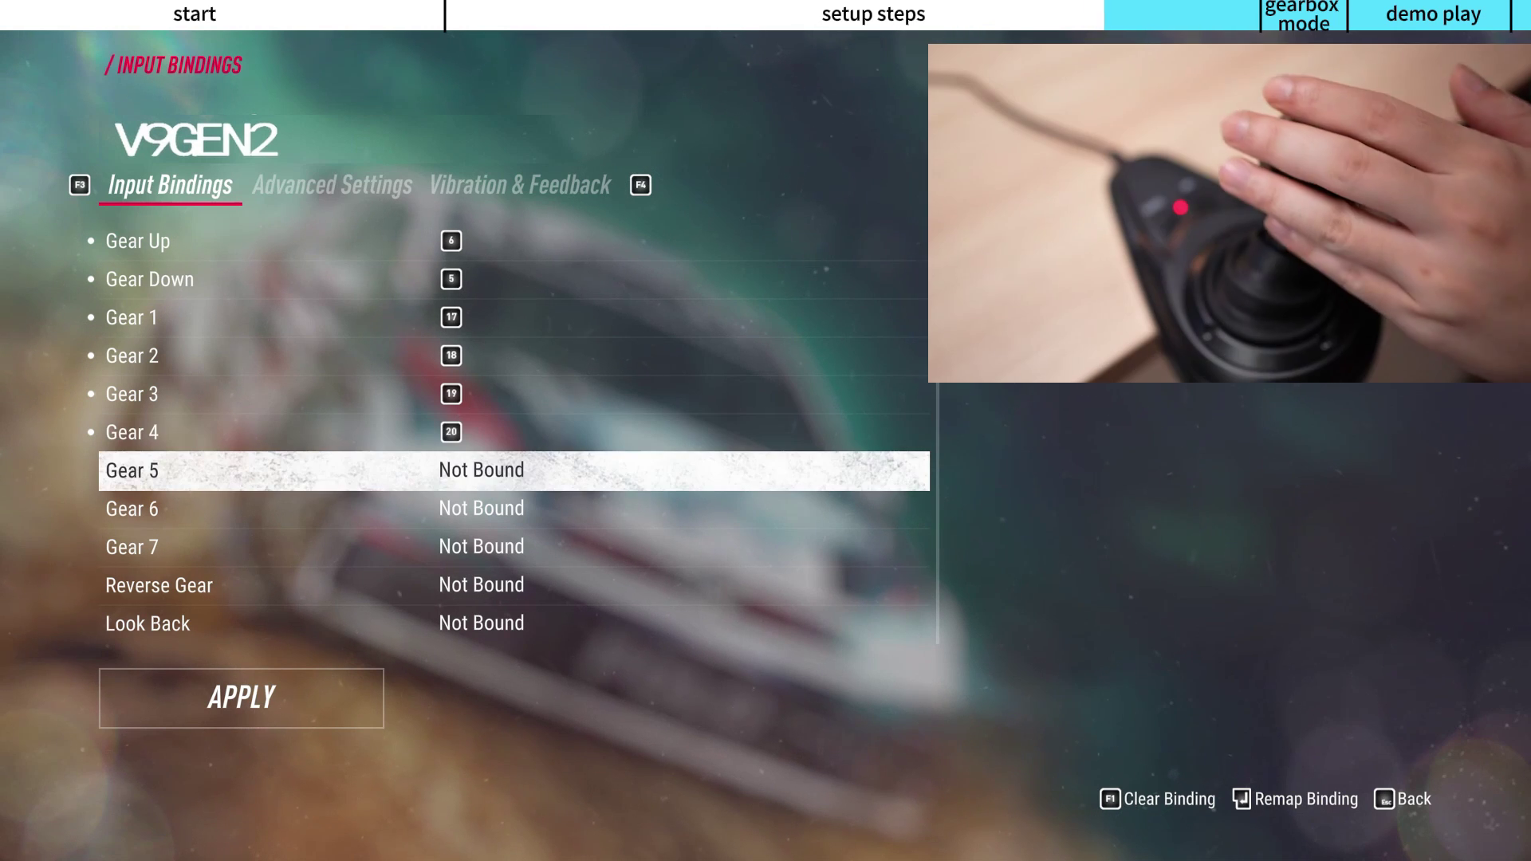
pyautogui.press('Return')
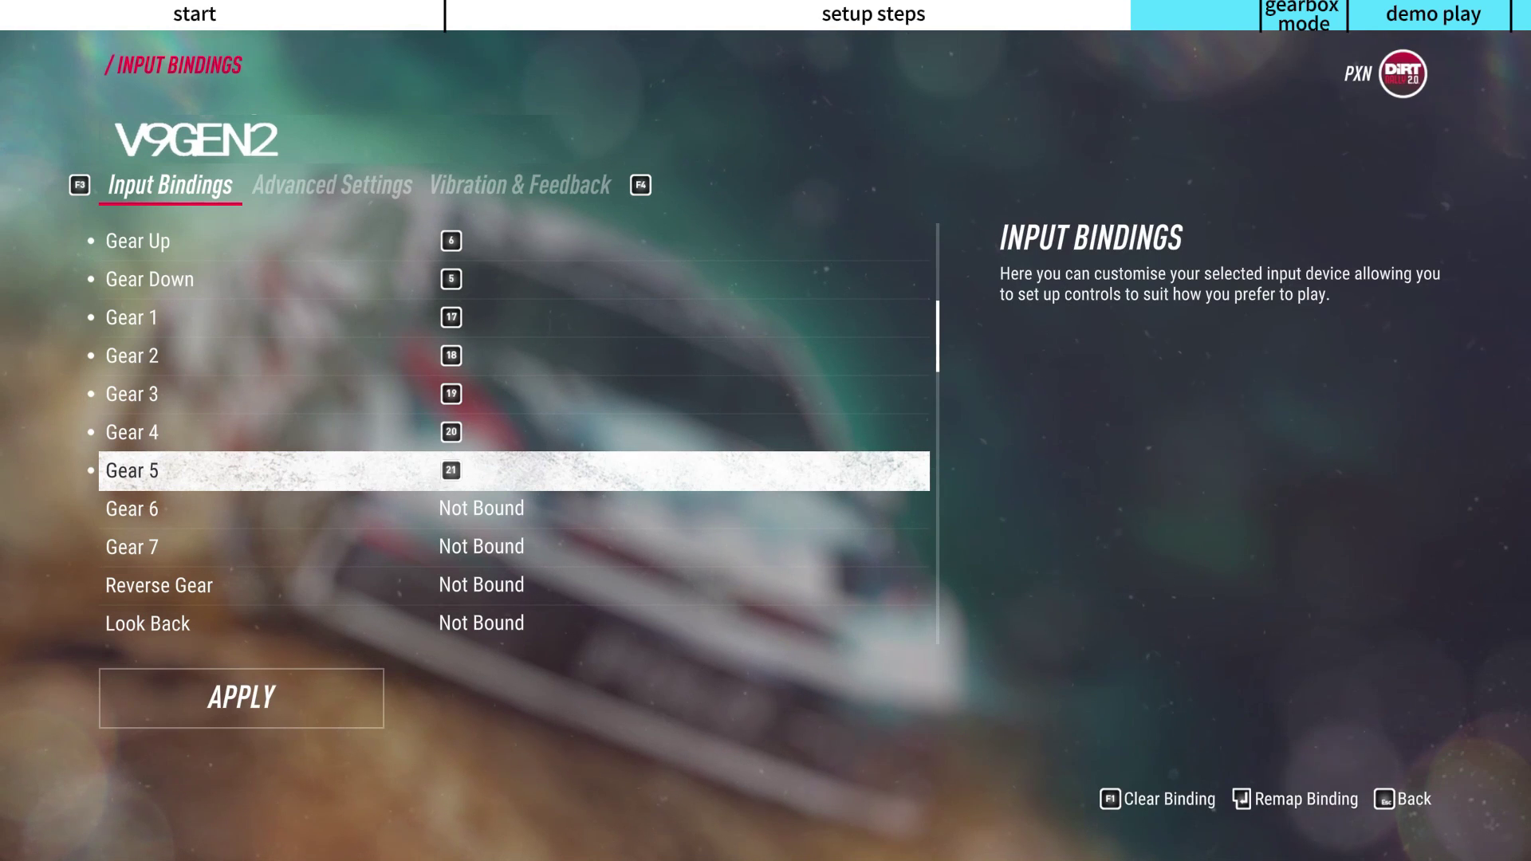
pyautogui.press('Down')
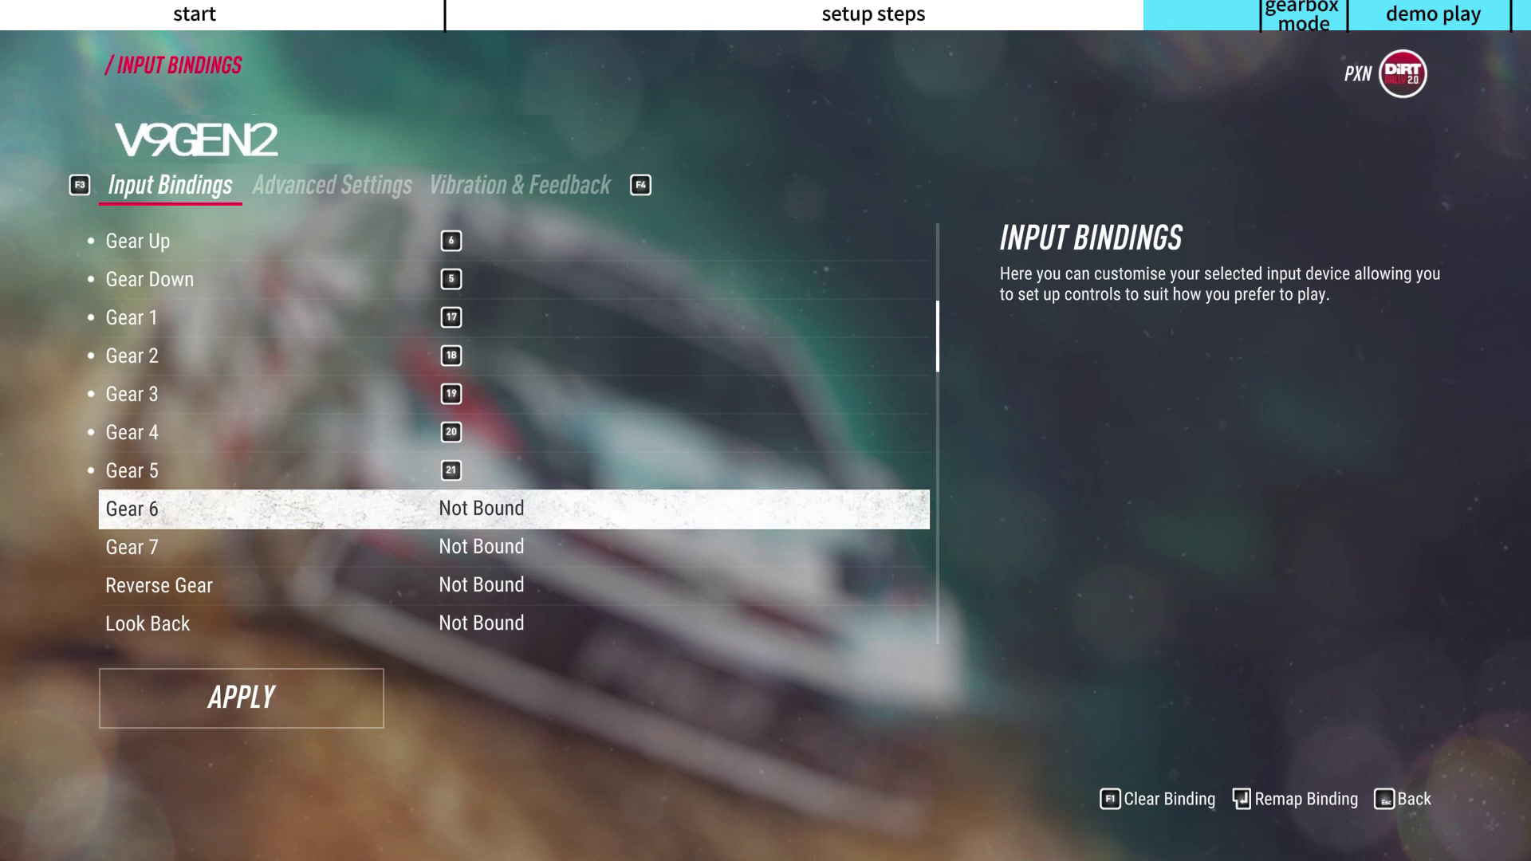
pyautogui.press('Return')
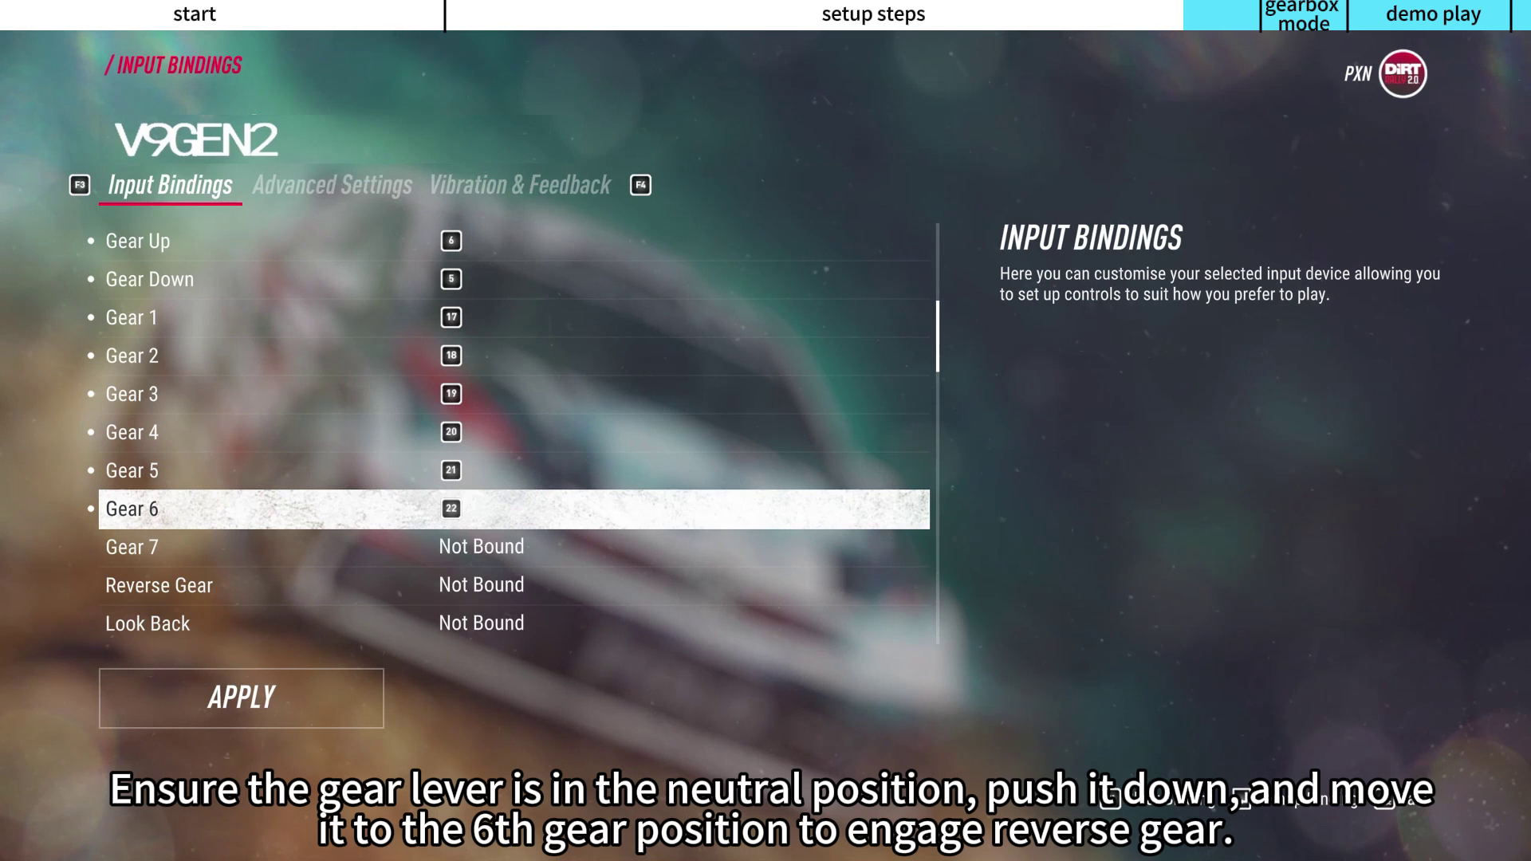
# - Bind Reverse Gear to shifter button 23 and exit the V9GEN2 bindings screen
pyautogui.press('Down')
pyautogui.press('Down')
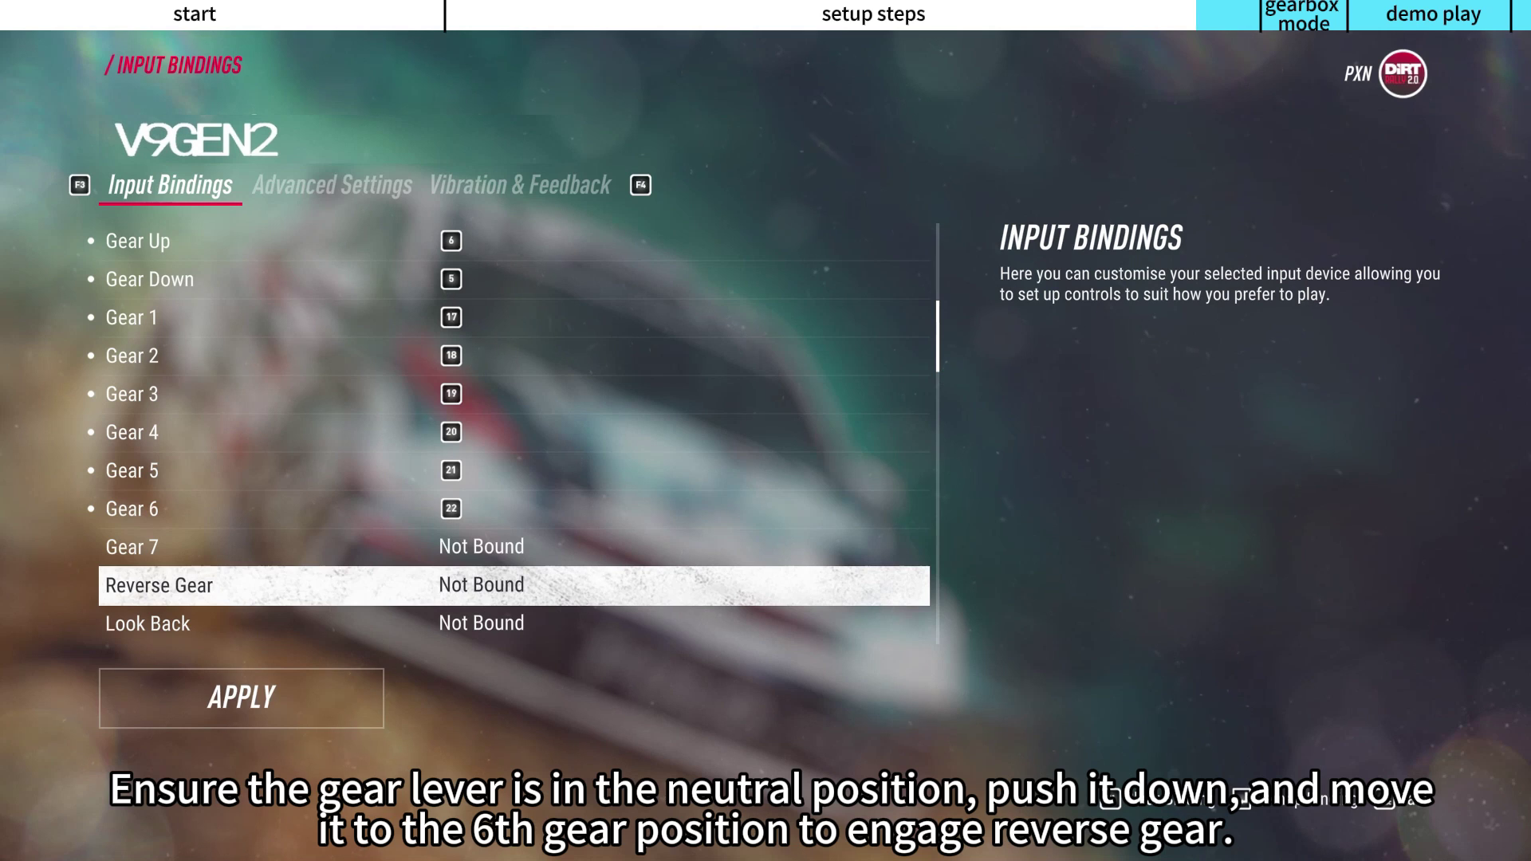
pyautogui.press('Return')
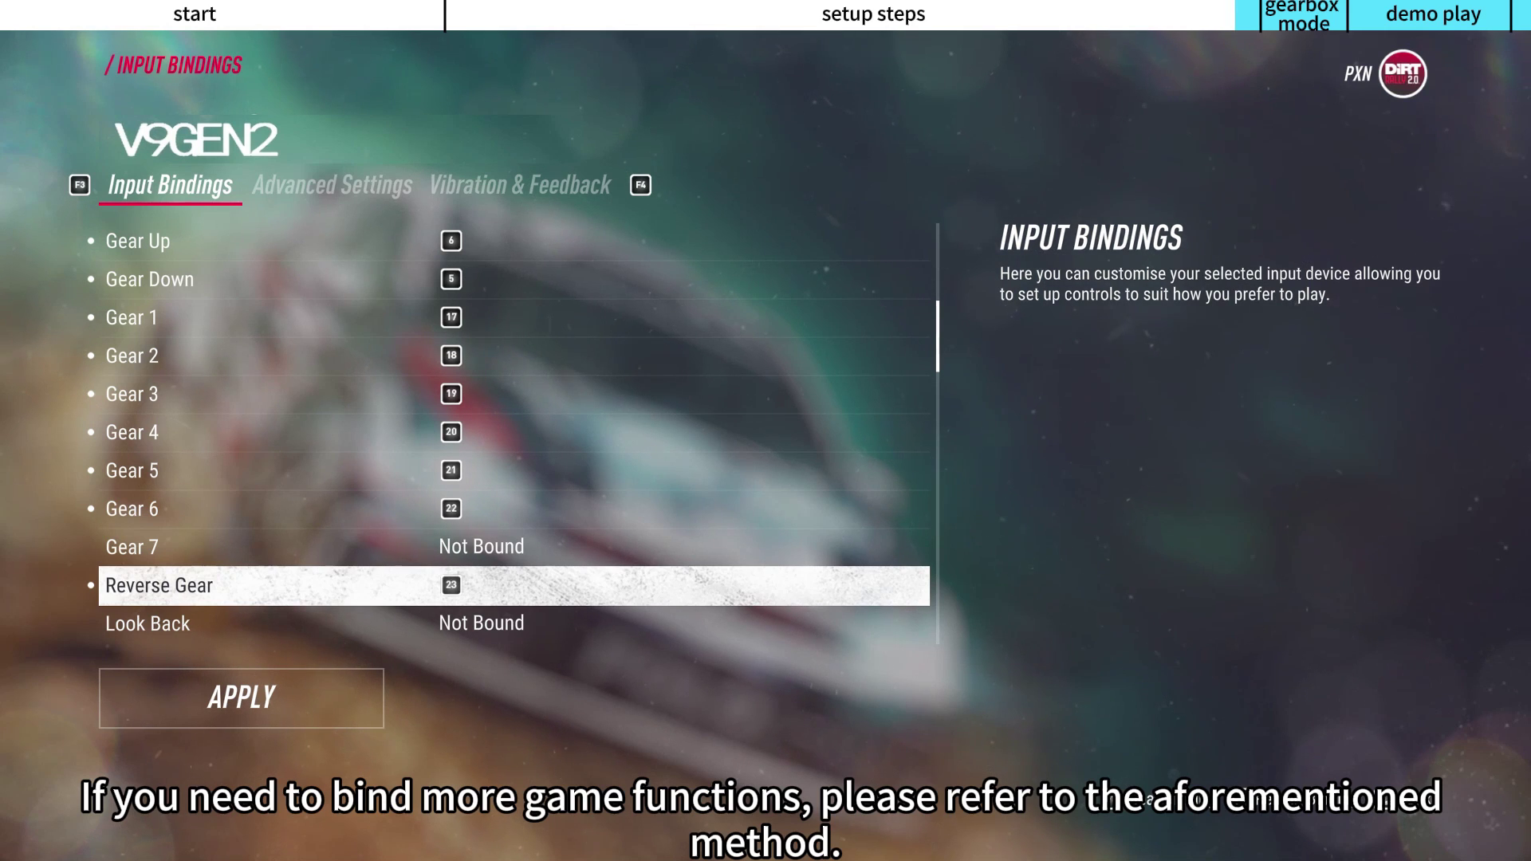
pyautogui.press('Down')
pyautogui.press('Down')
pyautogui.press('Down')
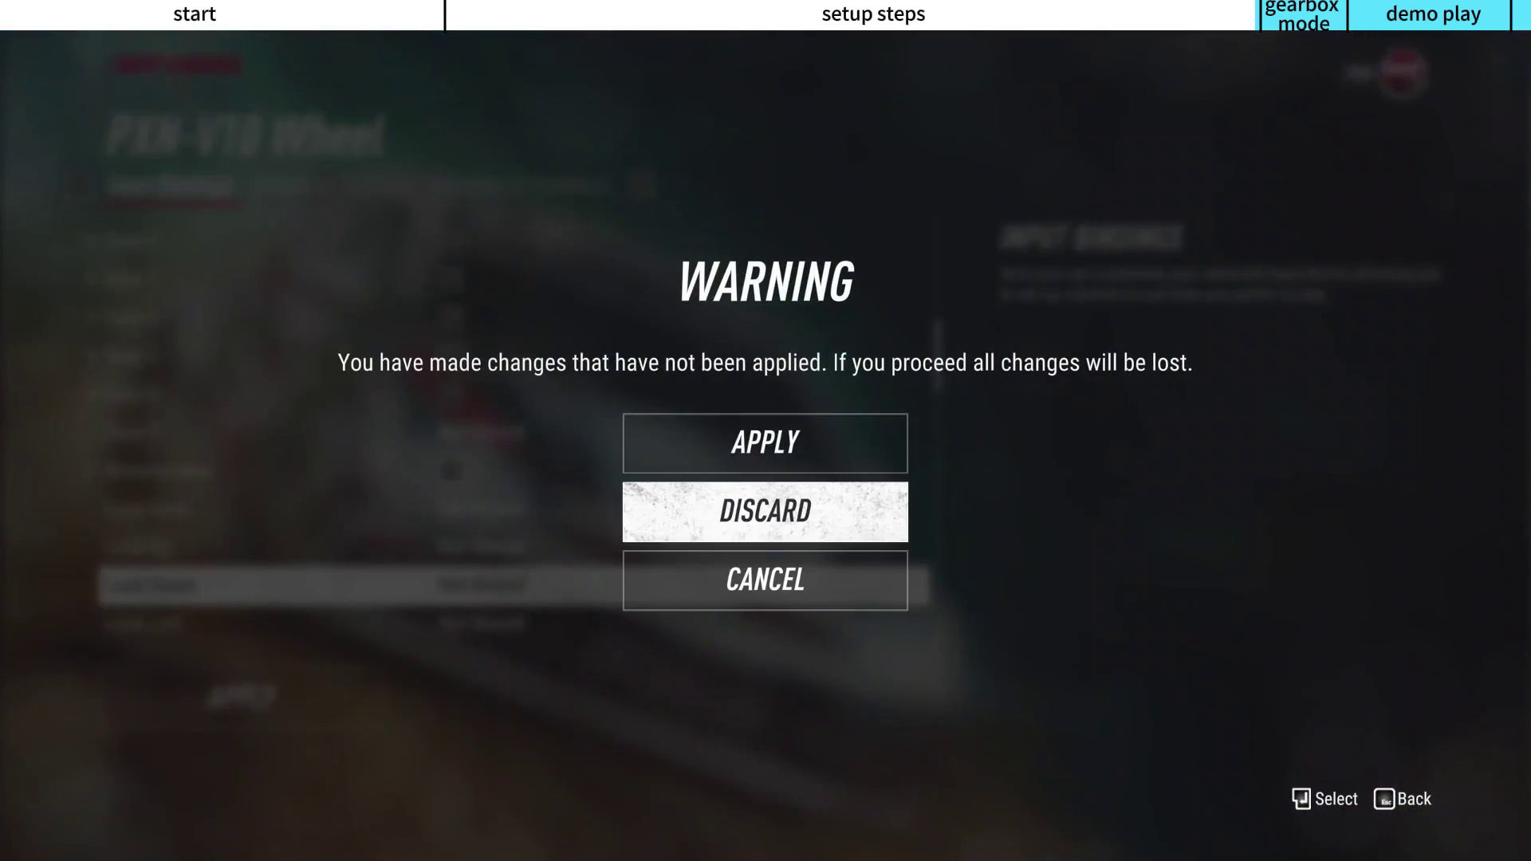
pyautogui.press('Return')
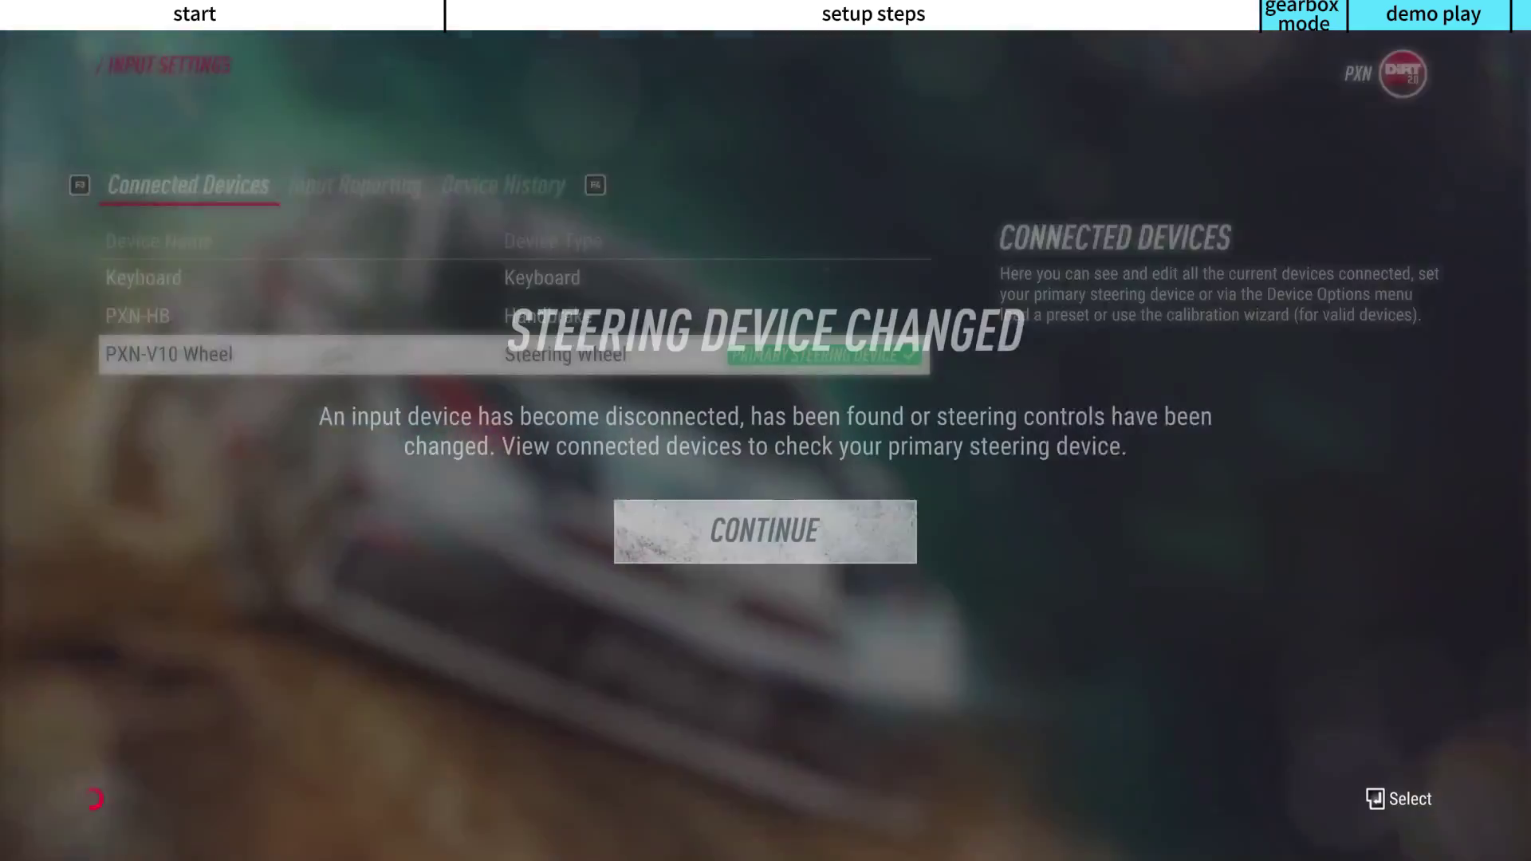
# - Continue past the Steering Device Changed notice and switch to the Options & Extras tab
pyautogui.press('Return')
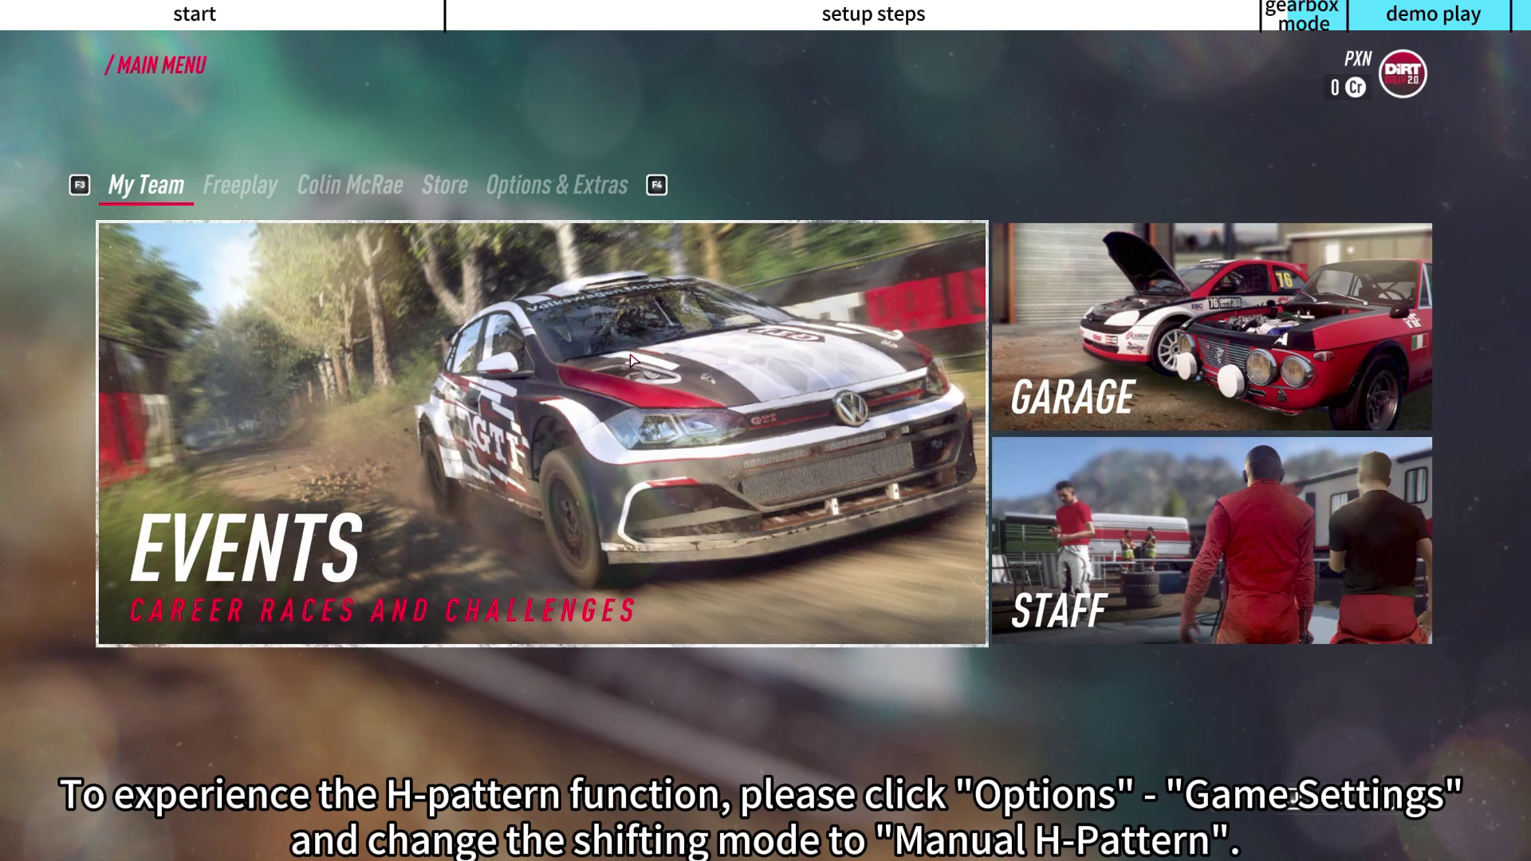
pyautogui.click(575, 185)
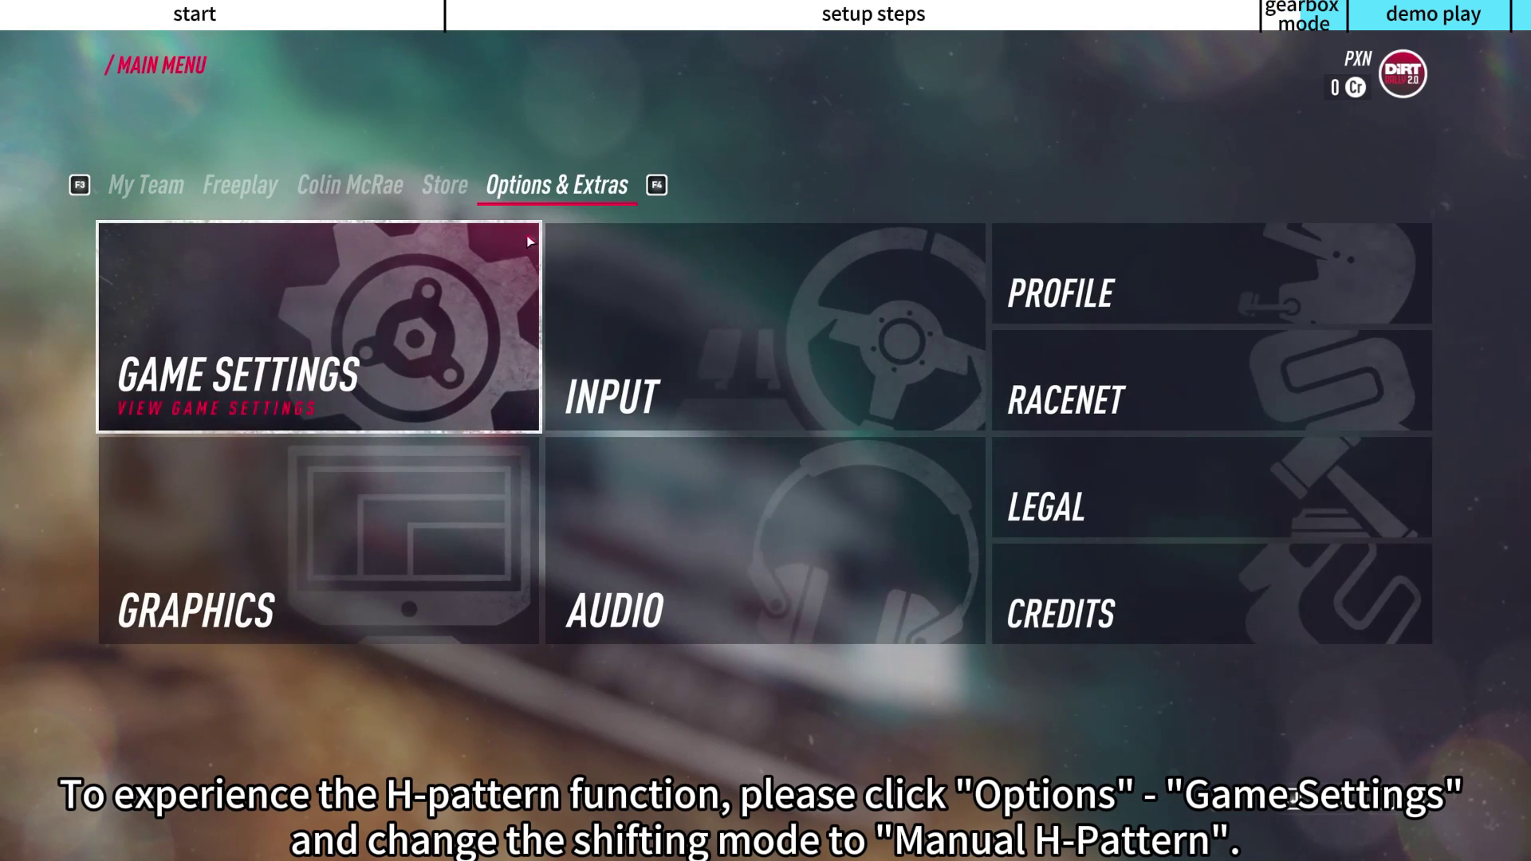